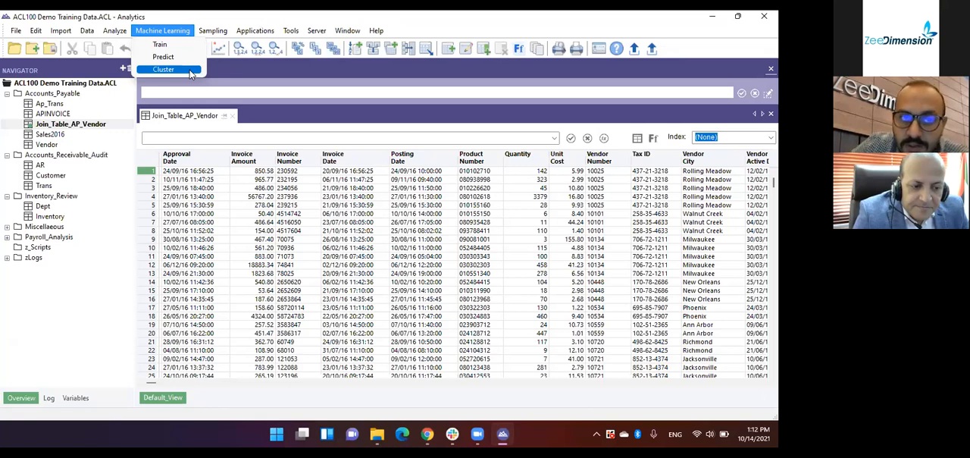
# Step: Look over the Cluster settings for the Join_Table_AP_Vendor table and close them without running the command
pyautogui.click(190, 70)
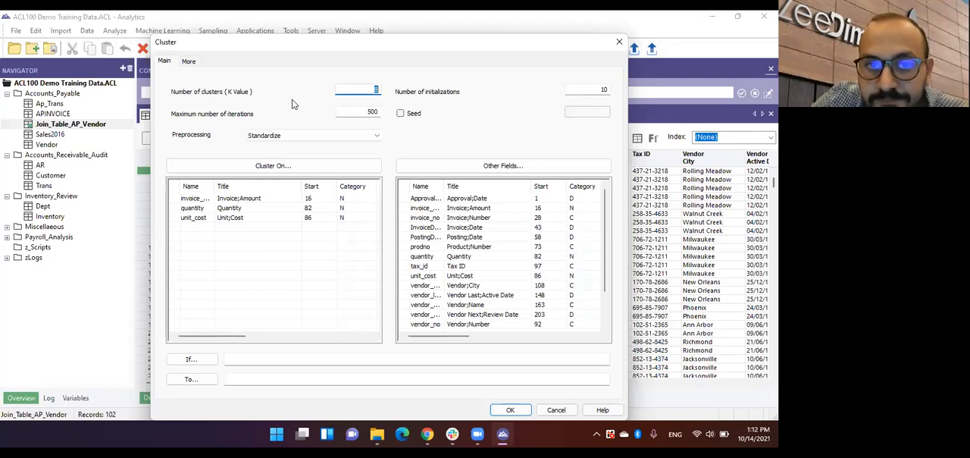
pyautogui.click(619, 42)
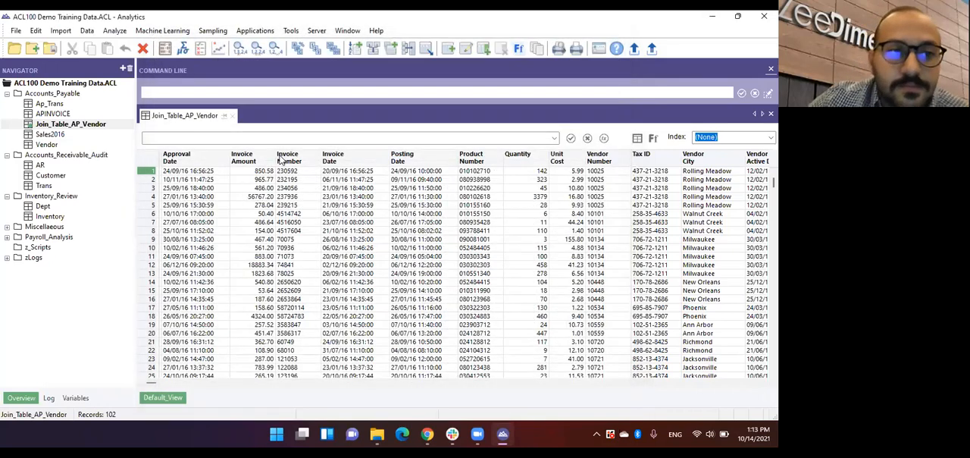
# Step: Open the Ap_Trans table and look through the functions available in its view filter Expression Builder, leaving the filter empty
pyautogui.doubleClick(59, 104)
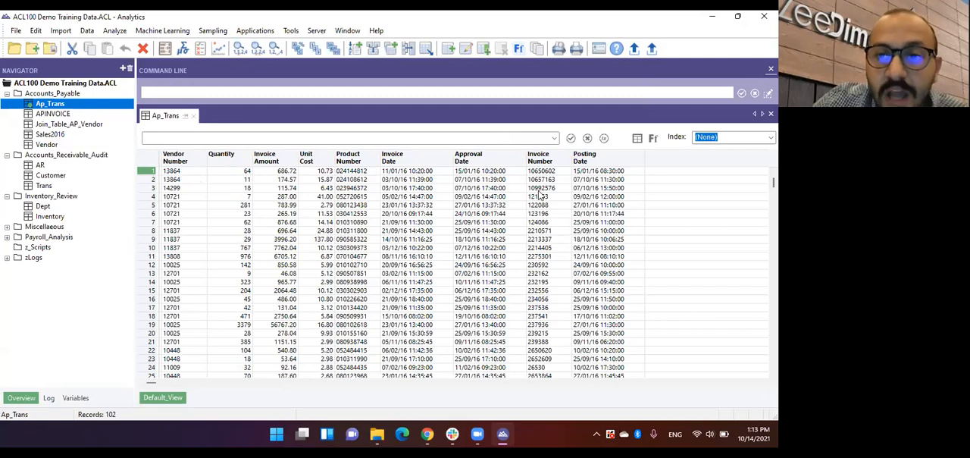
pyautogui.click(606, 140)
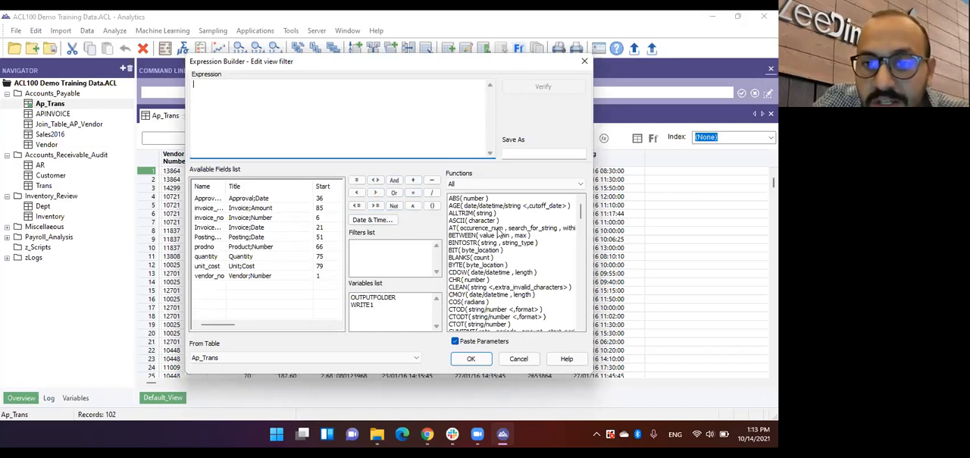
pyautogui.scroll(-1, 499, 235)
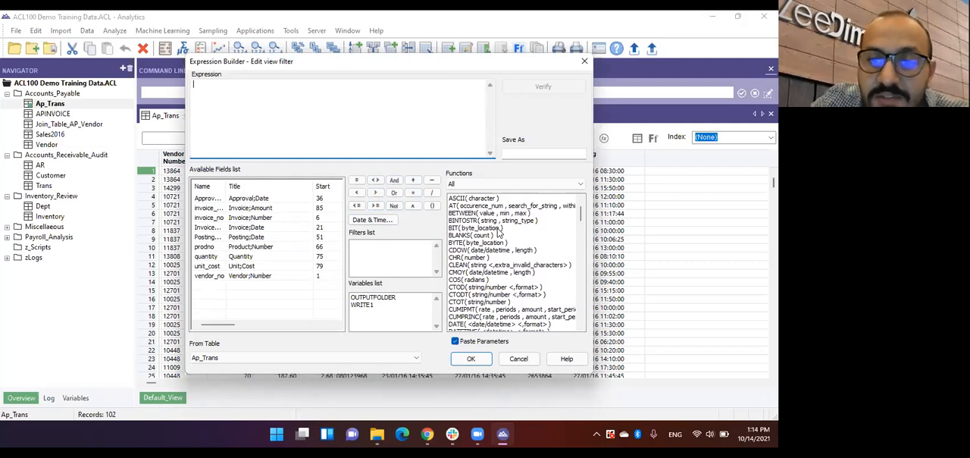
pyautogui.scroll(-1, 498, 234)
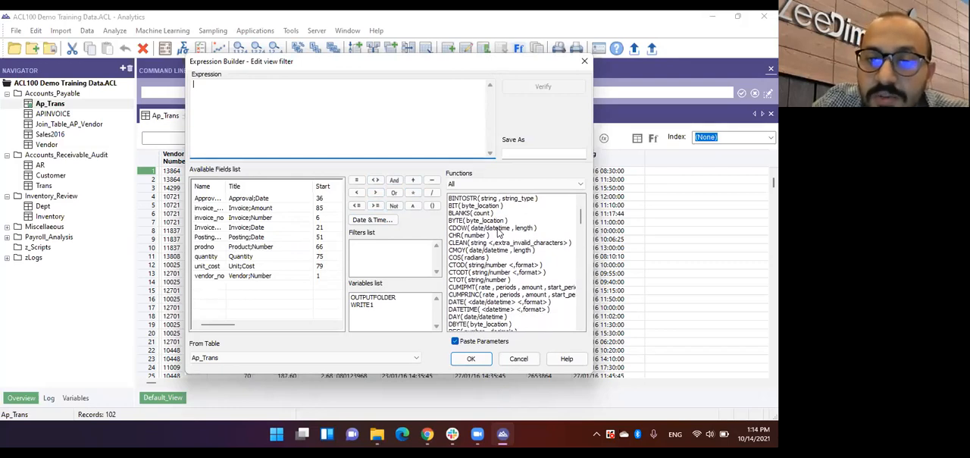
pyautogui.scroll(-2, 498, 234)
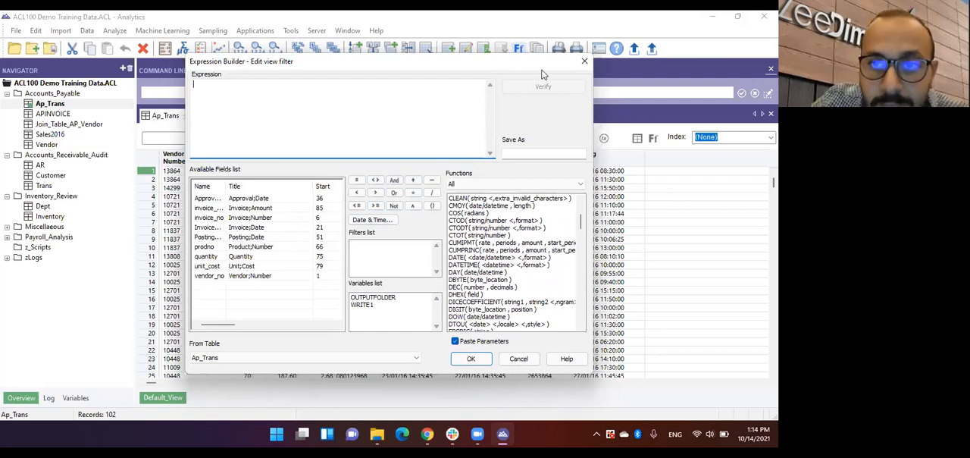
pyautogui.click(584, 60)
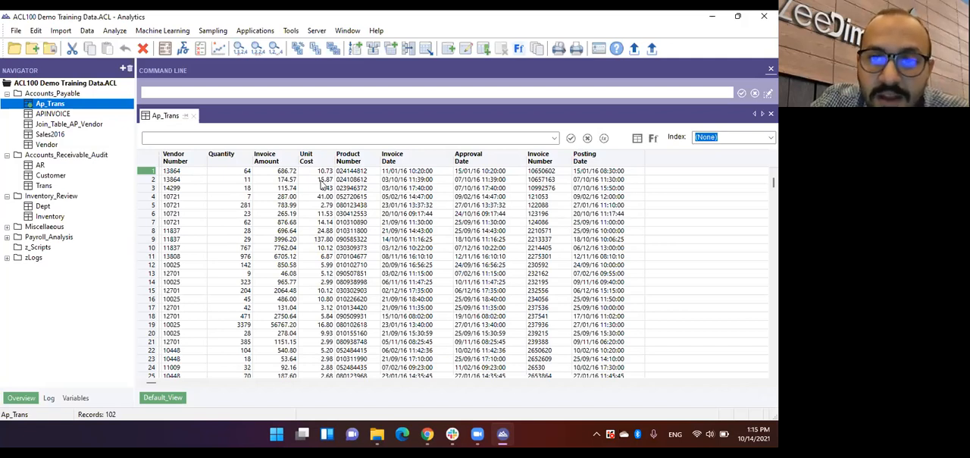
# Step: Filter the Ap_Trans view with the expression invoice_amount >= 12500
pyautogui.click(606, 145)
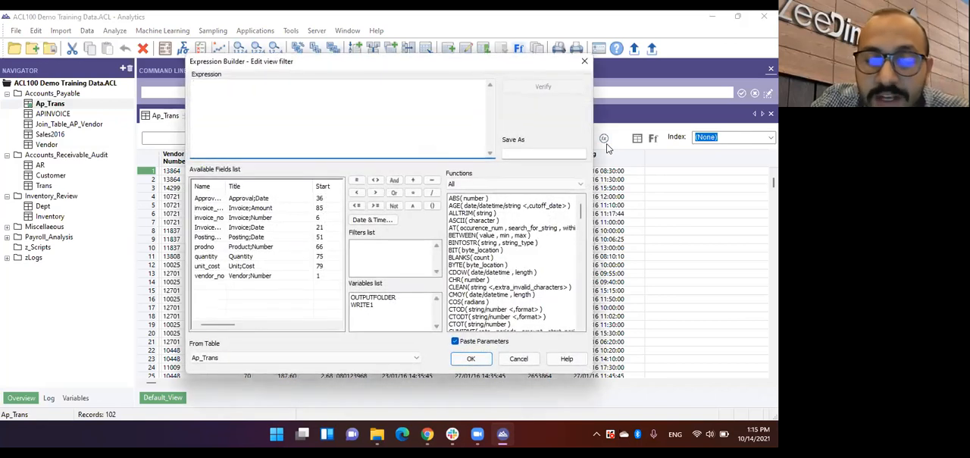
pyautogui.doubleClick(271, 209)
pyautogui.click(374, 205)
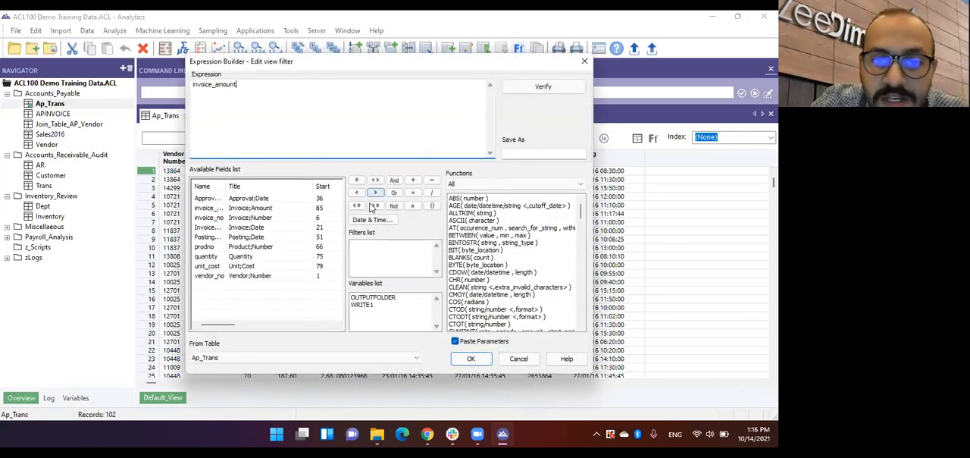
pyautogui.write('12500')
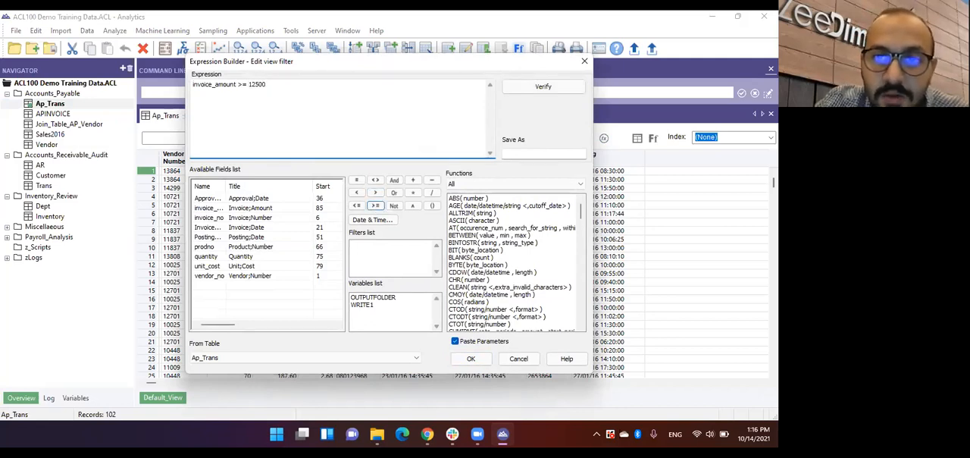
pyautogui.click(470, 358)
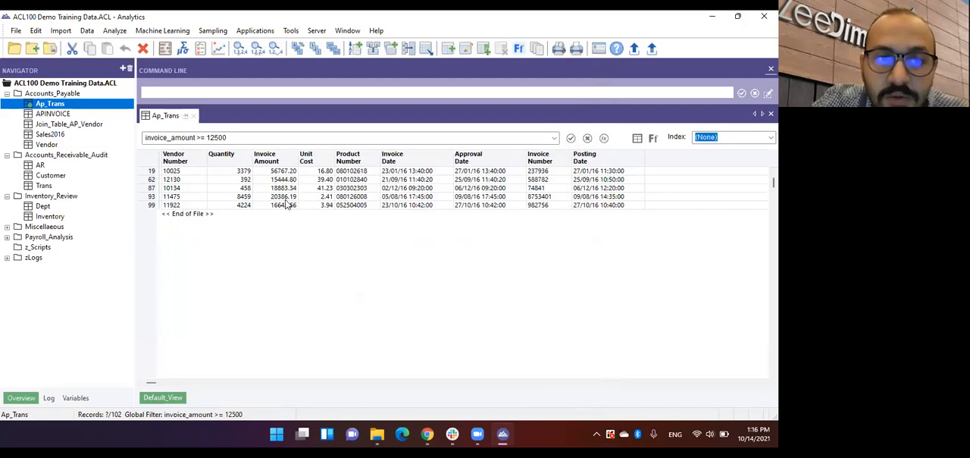
# Step: Extract the filtered records to a table named r_OverLimit_Invoices, overwriting the existing file
pyautogui.click(86, 31)
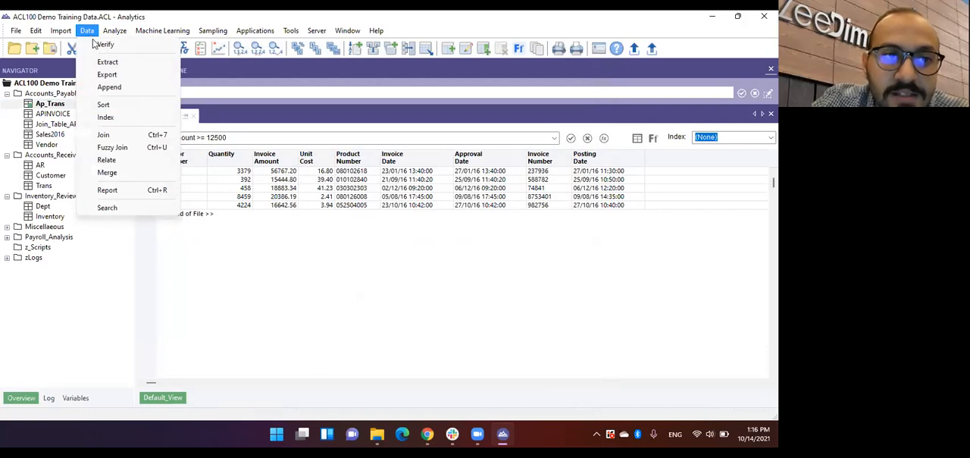
pyautogui.click(120, 62)
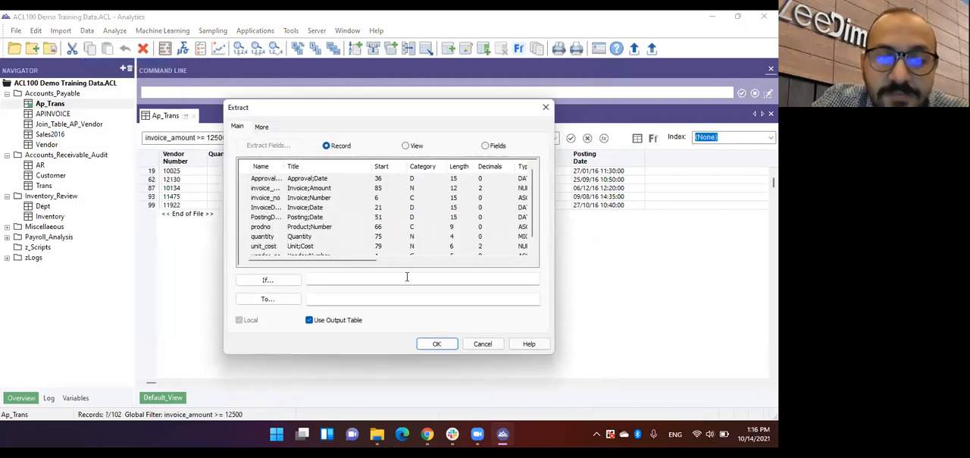
pyautogui.click(382, 297)
pyautogui.write('r_')
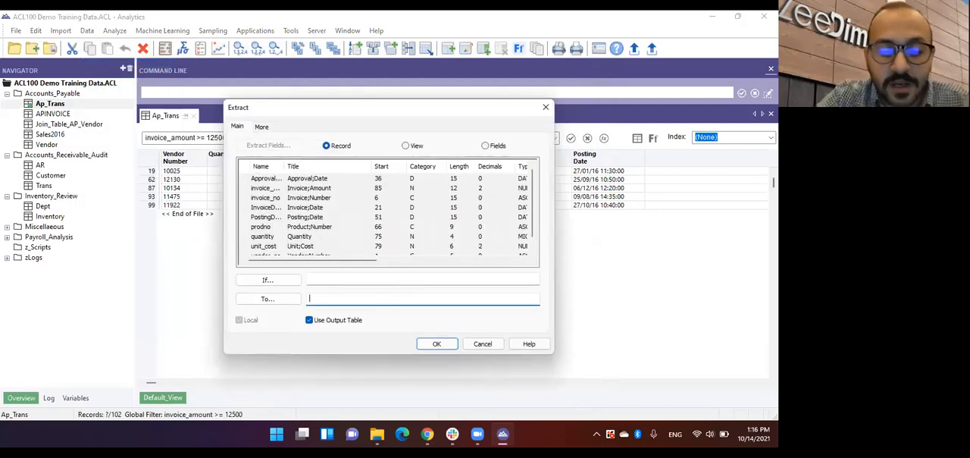
pyautogui.write('OverL')
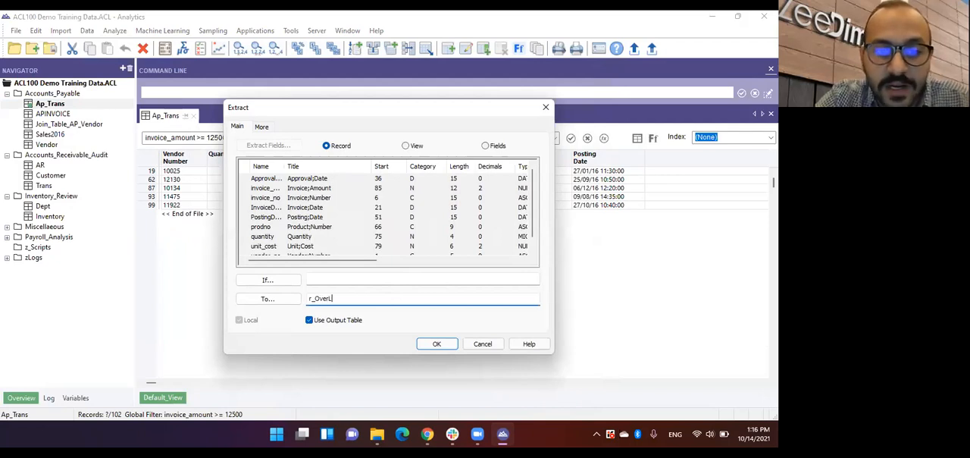
pyautogui.write('imit_Invoice')
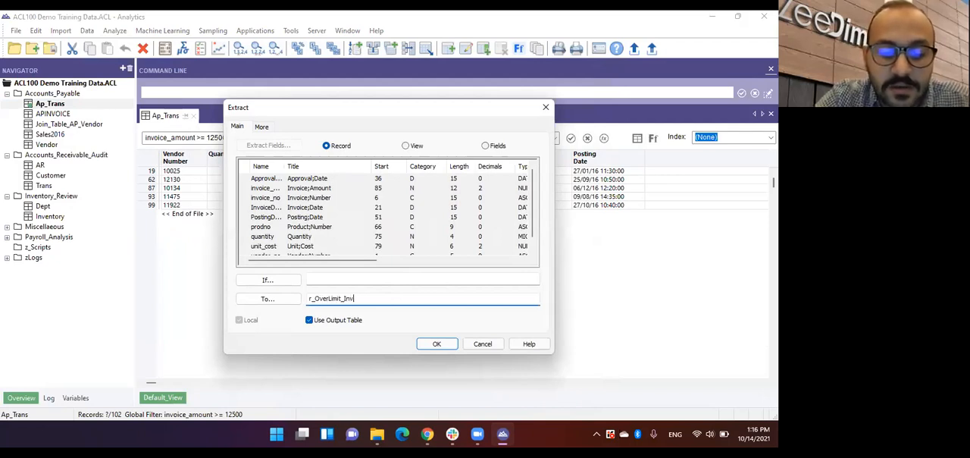
pyautogui.press('Return')
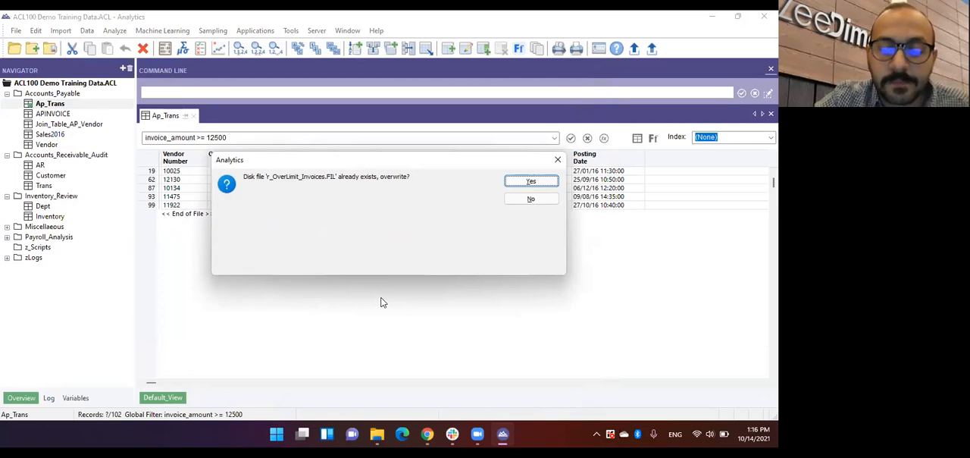
pyautogui.press('Return')
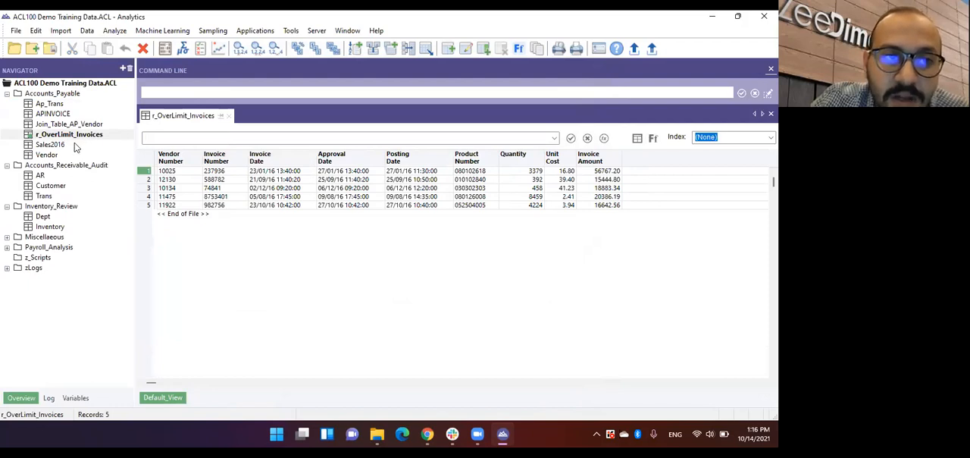
# Step: Set up an export of the r_OverLimit_Invoices table by View, with HighBond as the export format
pyautogui.click(87, 30)
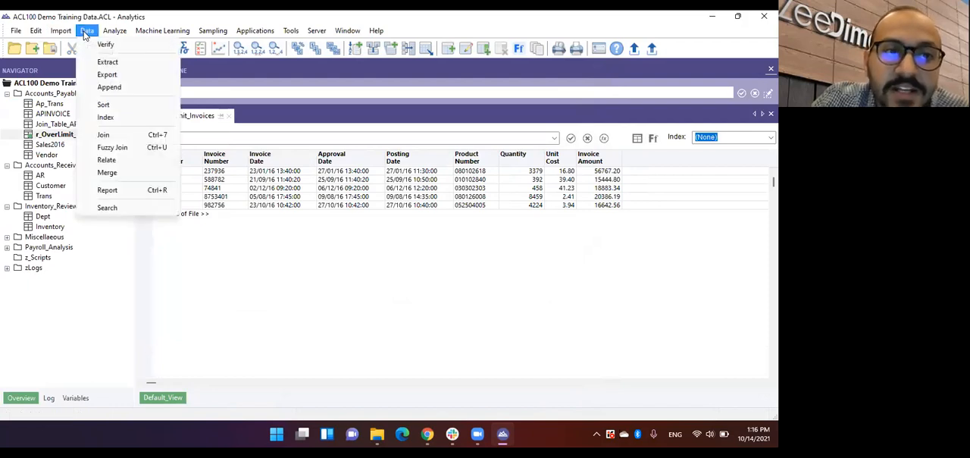
pyautogui.click(107, 74)
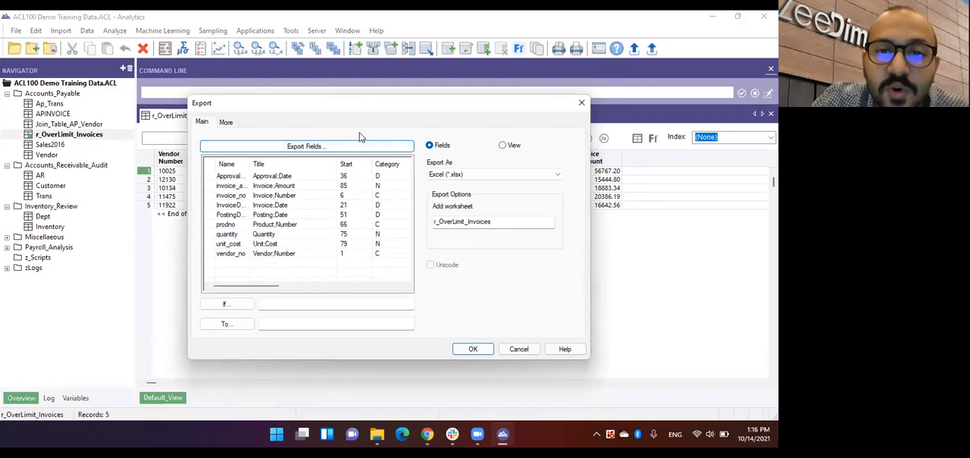
pyautogui.click(503, 145)
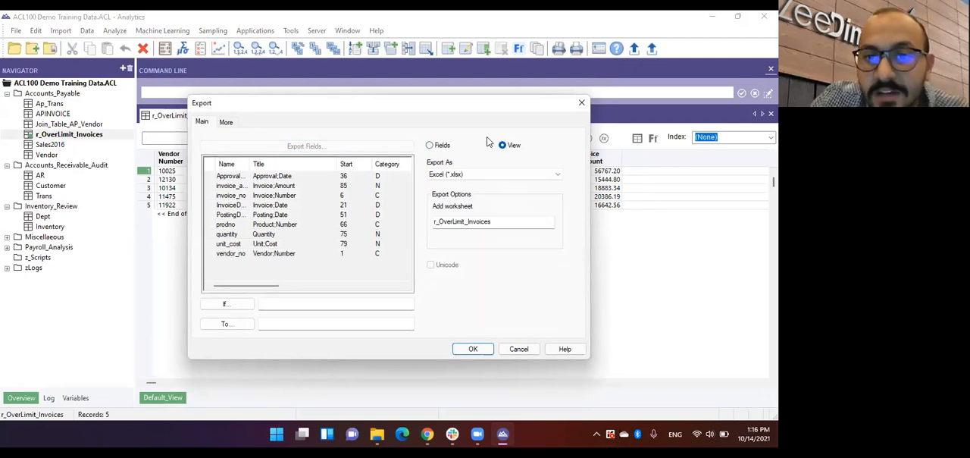
pyautogui.click(460, 176)
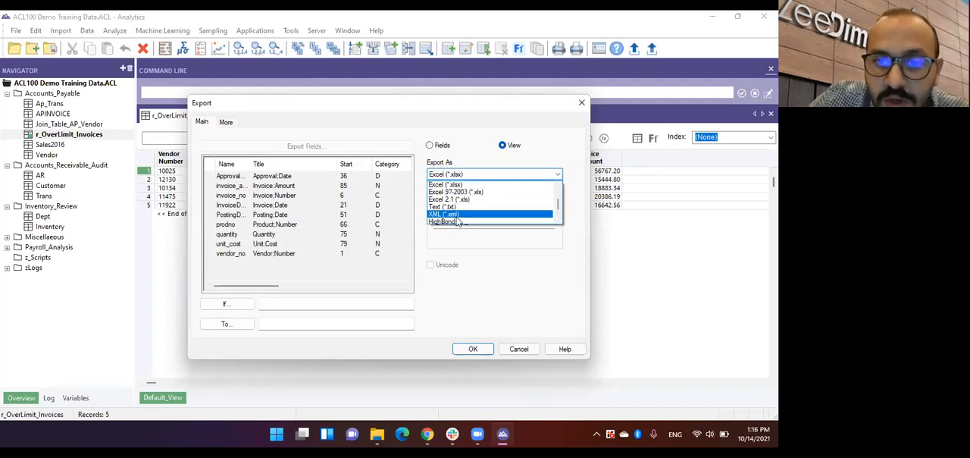
pyautogui.click(457, 215)
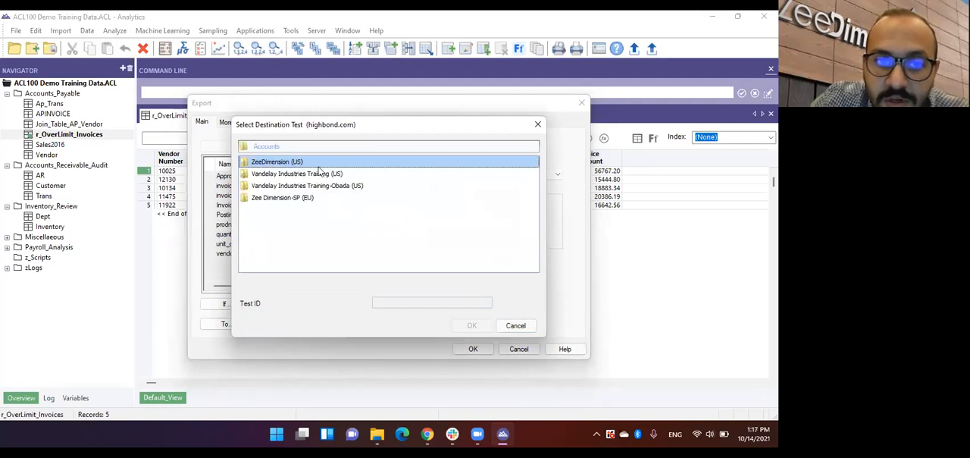
# Step: Choose the AP_OverLimit_Invoices test under ZeeDimension (US) > Invoices_OverLimit > OverLimit_Invoices as the destination and run the export
pyautogui.doubleClick(316, 162)
pyautogui.scroll(-1, 306, 190)
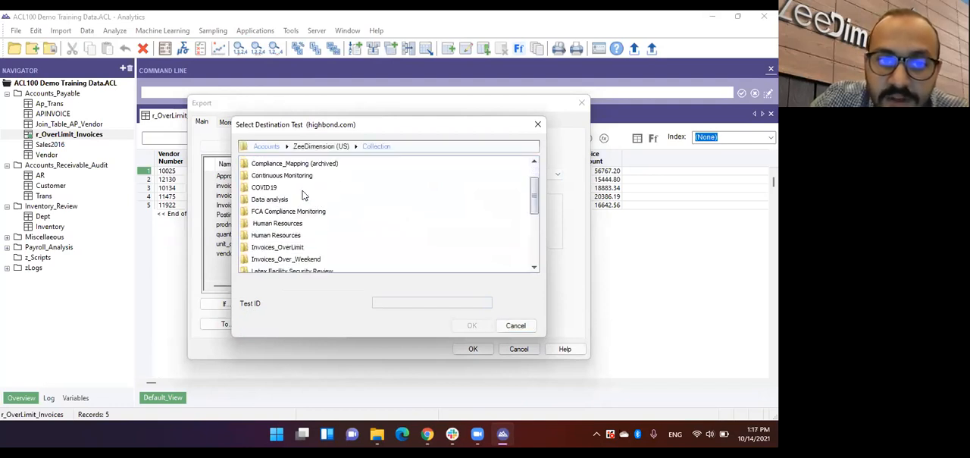
pyautogui.doubleClick(292, 251)
pyautogui.doubleClick(278, 163)
pyautogui.click(316, 164)
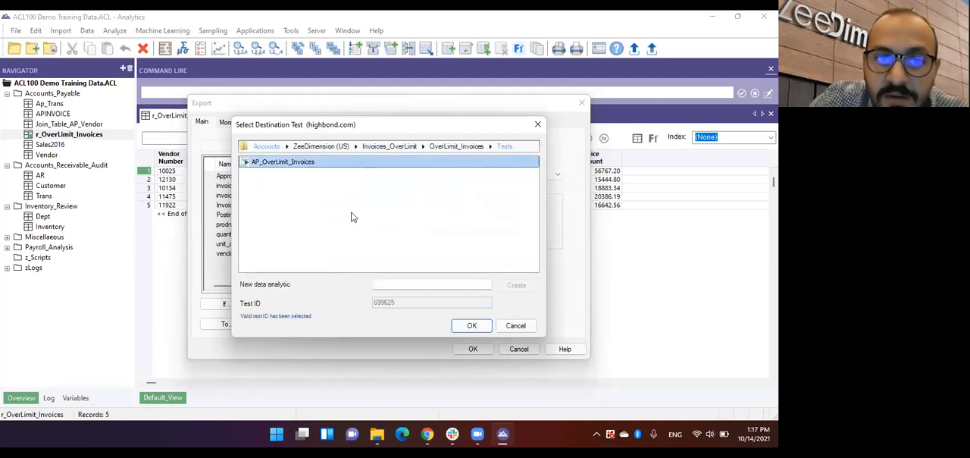
pyautogui.click(471, 327)
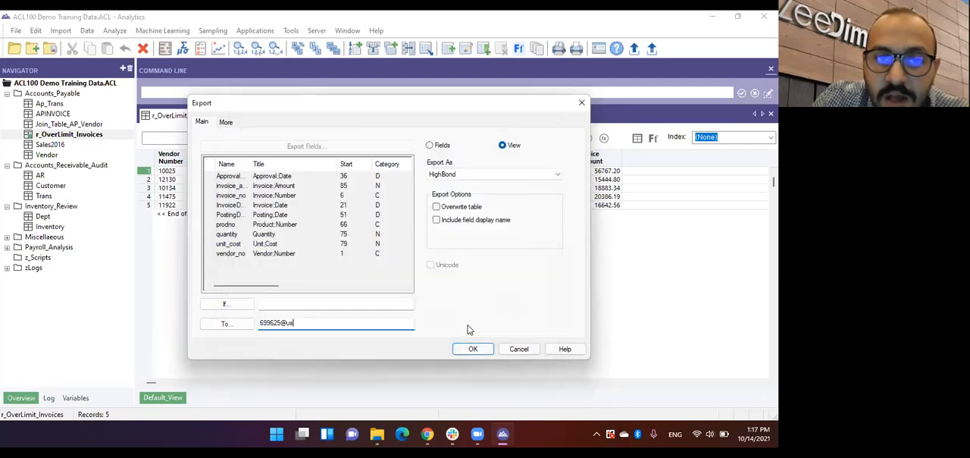
pyautogui.click(470, 348)
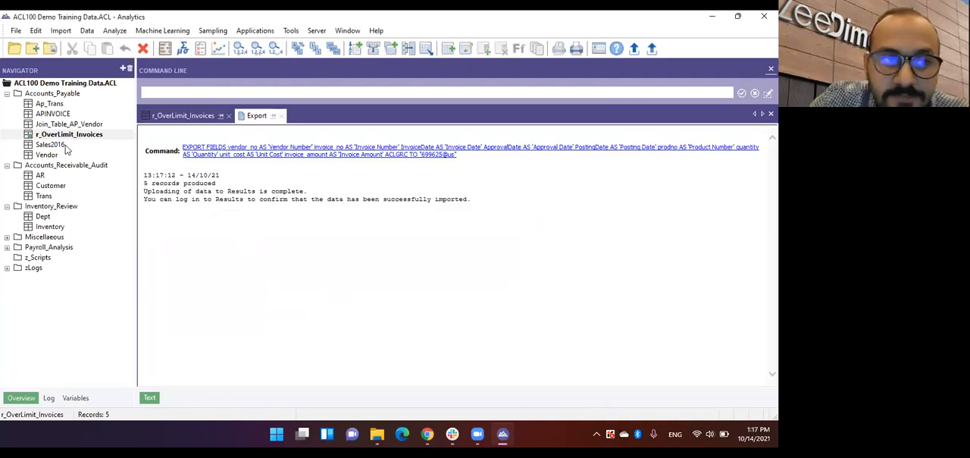
# Step: Reopen the Ap_Trans table and close the Export results
pyautogui.doubleClick(53, 104)
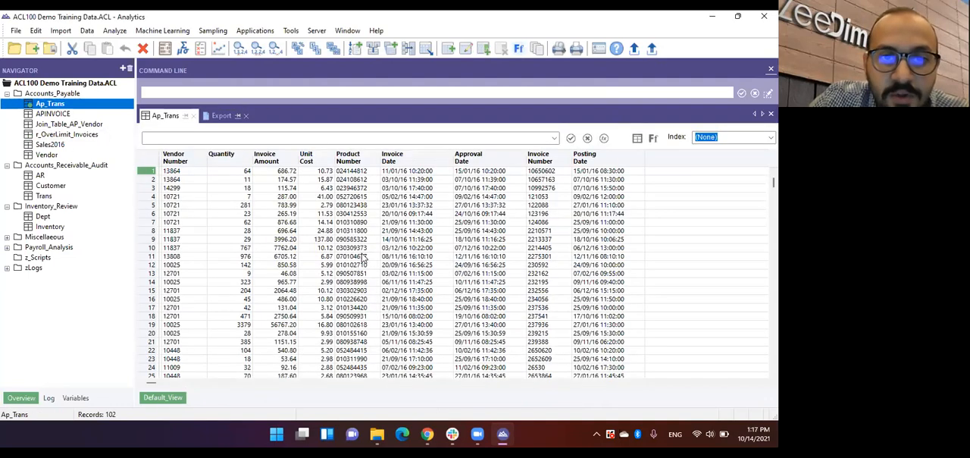
pyautogui.click(246, 115)
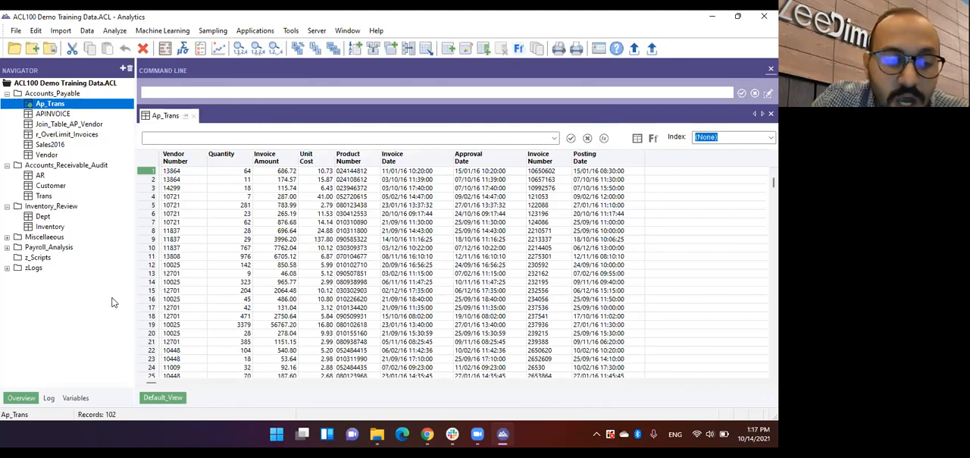
# Step: In the widened project log, select the latest invoice filter, extract and export commands with their table openings, excluding the empty SET FILTER entry
pyautogui.click(48, 397)
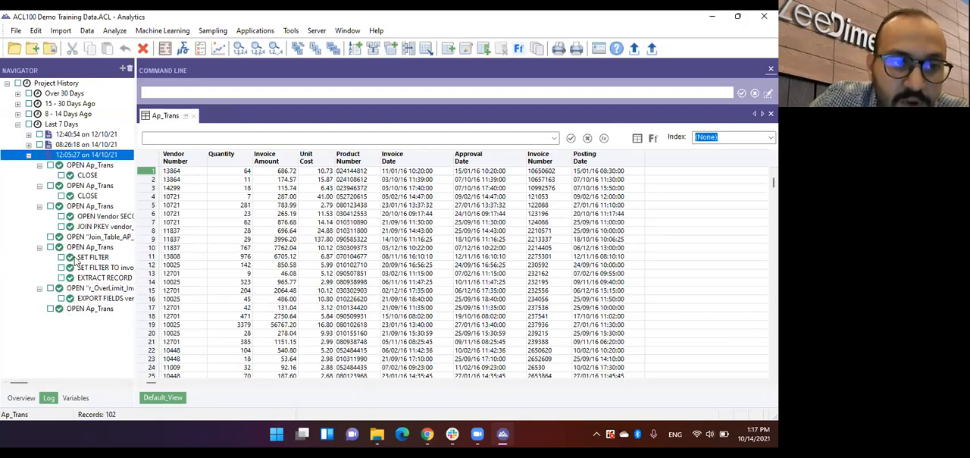
pyautogui.moveTo(135, 255); pyautogui.dragTo(167, 253)
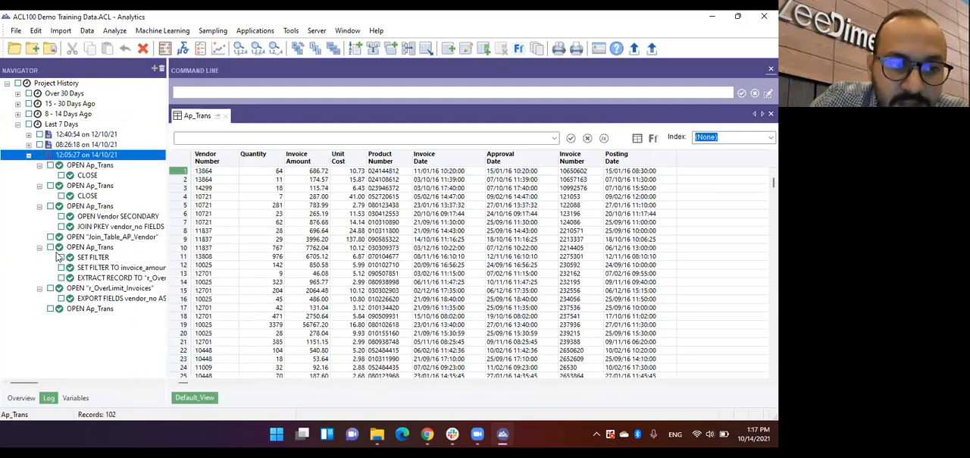
pyautogui.click(50, 247)
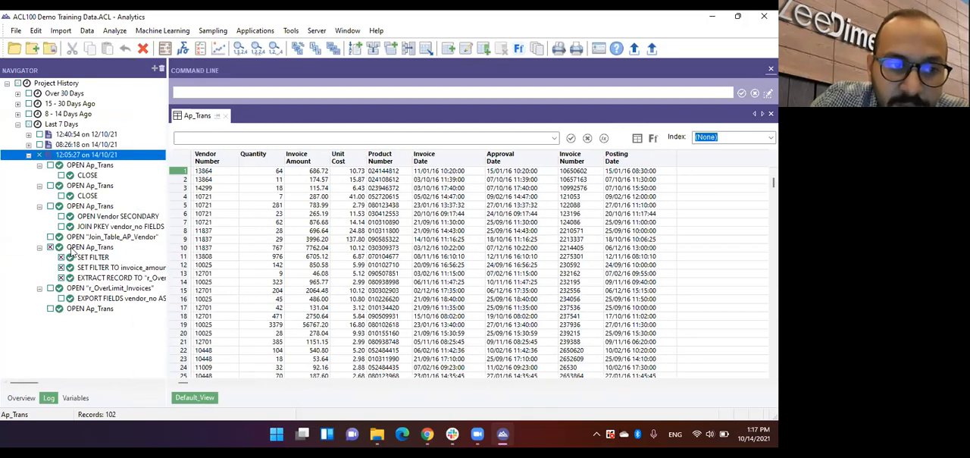
pyautogui.click(61, 257)
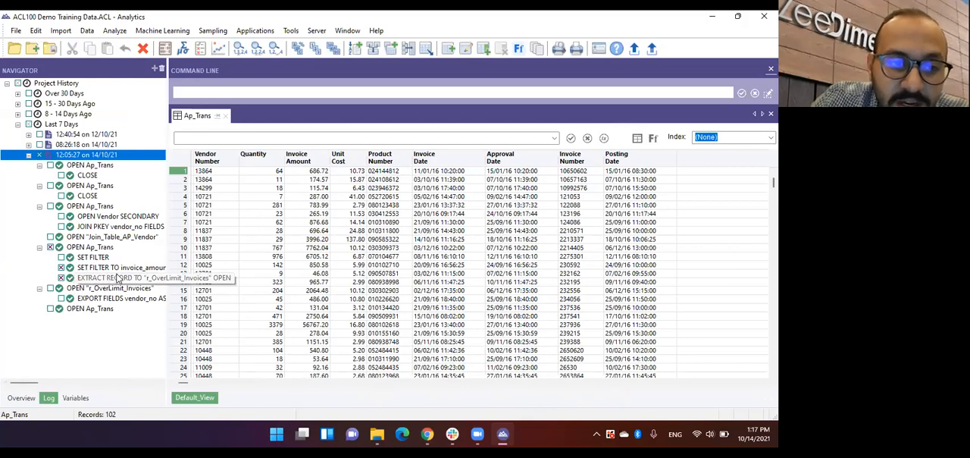
pyautogui.click(50, 288)
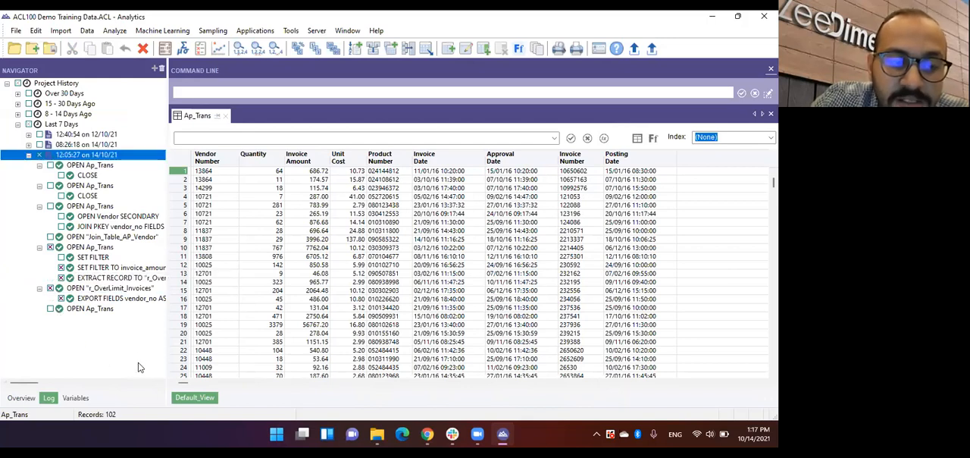
# Step: Save the selected log commands as a script named Overlimit_Invoices_Check
pyautogui.rightClick(131, 302)
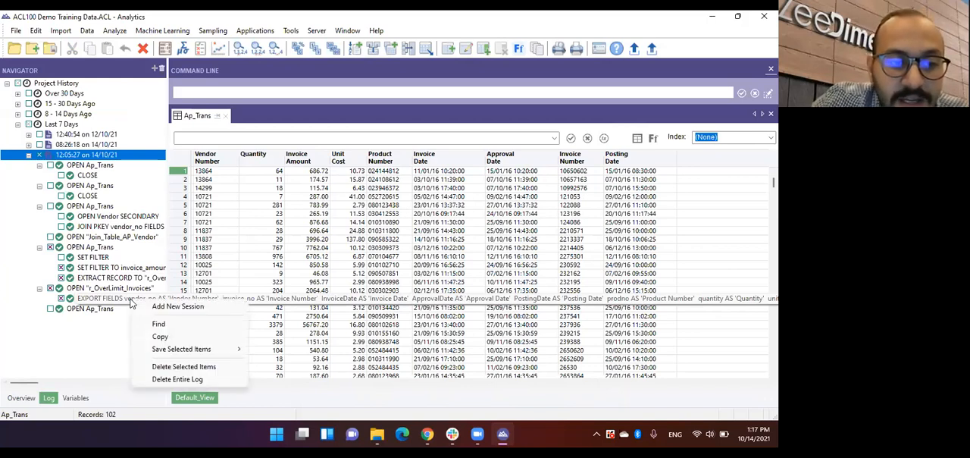
pyautogui.moveTo(205, 353)
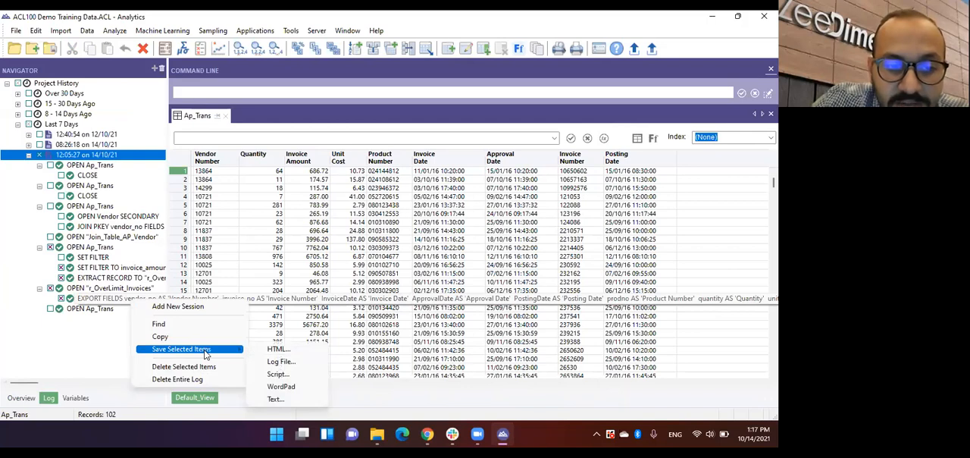
pyautogui.click(278, 373)
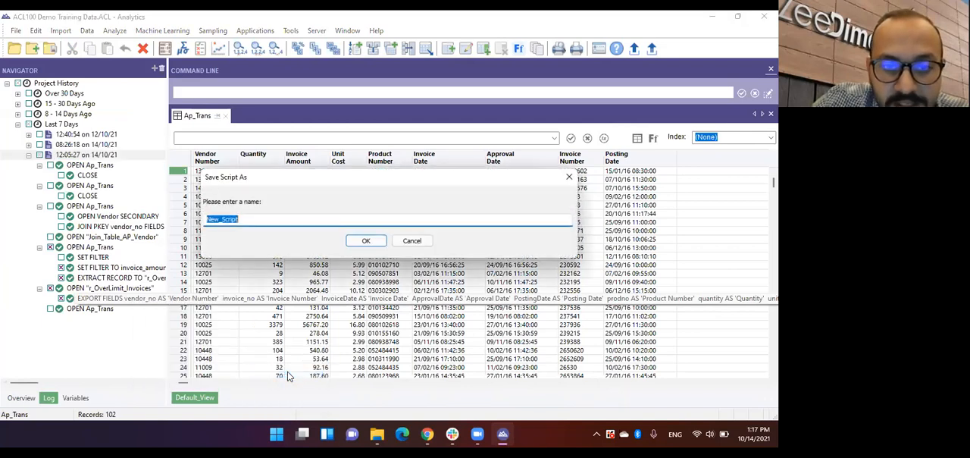
pyautogui.write('OverLim')
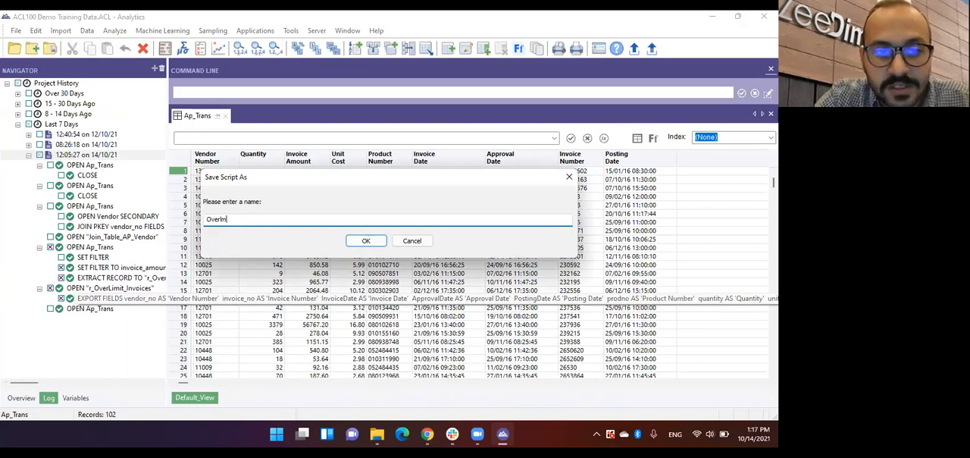
pyautogui.write('it')
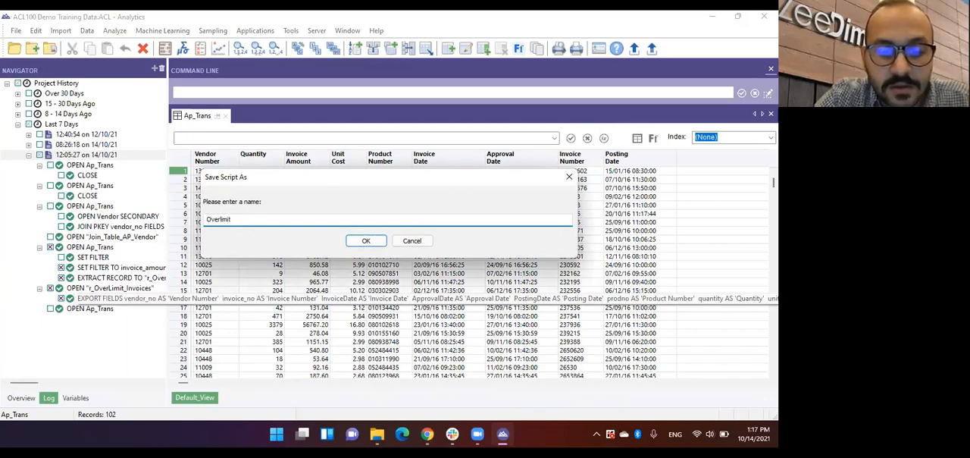
pyautogui.write('_Invoices_Check')
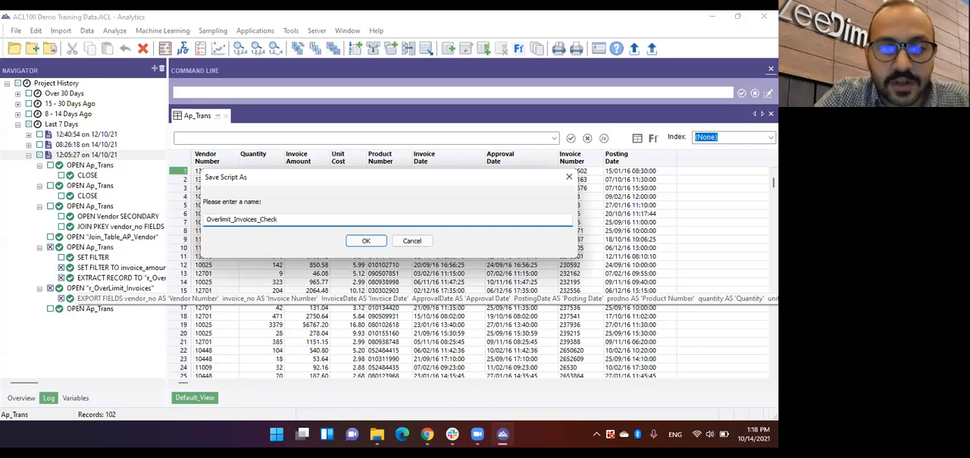
pyautogui.press('Return')
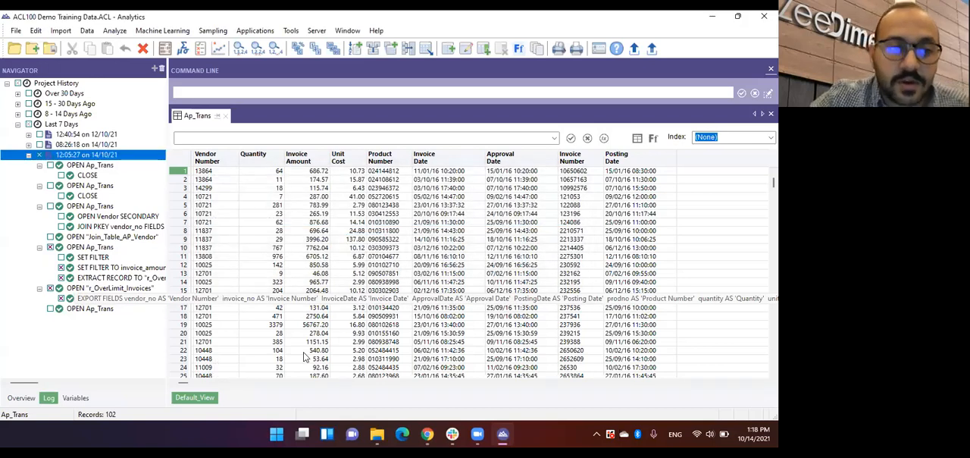
# Step: Open the Overlimit_Invoices_Check script from the project overview, narrow the Navigator, and insert two blank lines above the first command
pyautogui.click(34, 397)
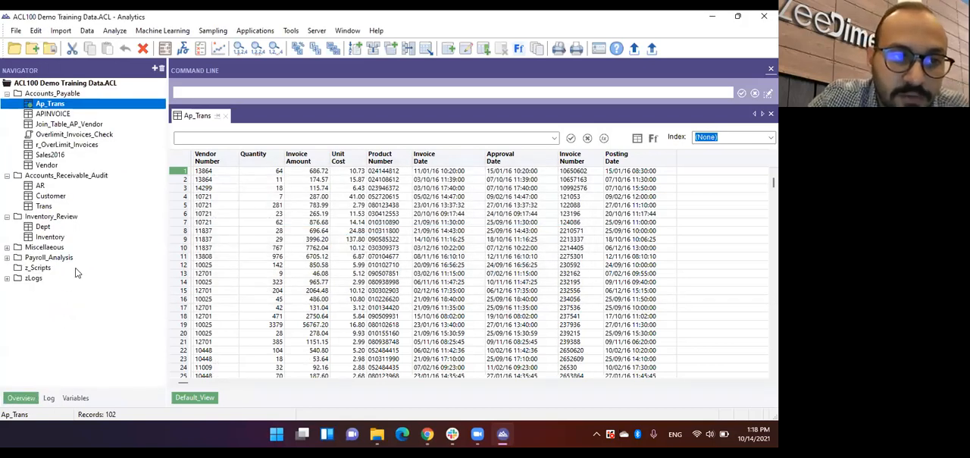
pyautogui.doubleClick(94, 135)
pyautogui.moveTo(166, 188); pyautogui.dragTo(137, 188)
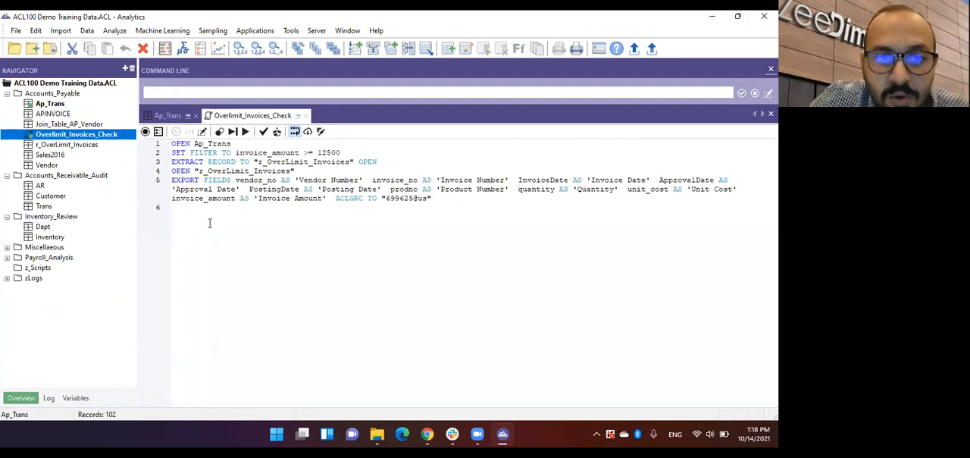
pyautogui.click(170, 145)
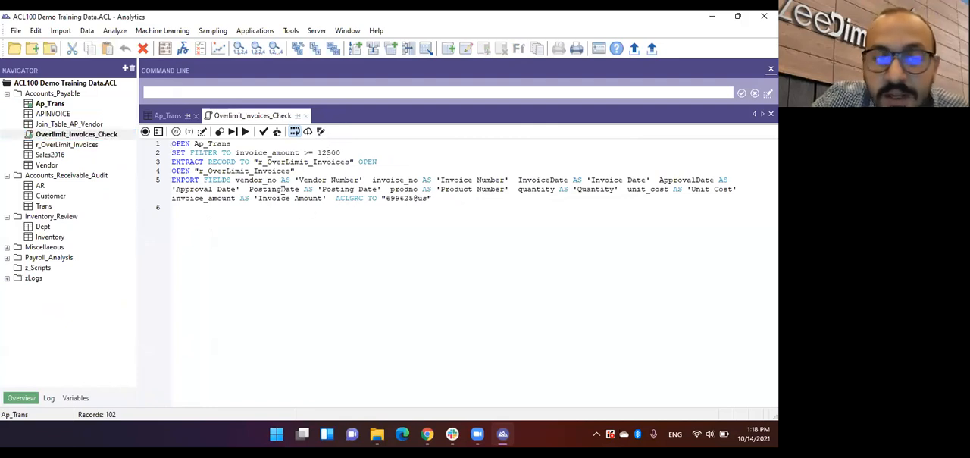
pyautogui.press('Return')
pyautogui.press('Return')
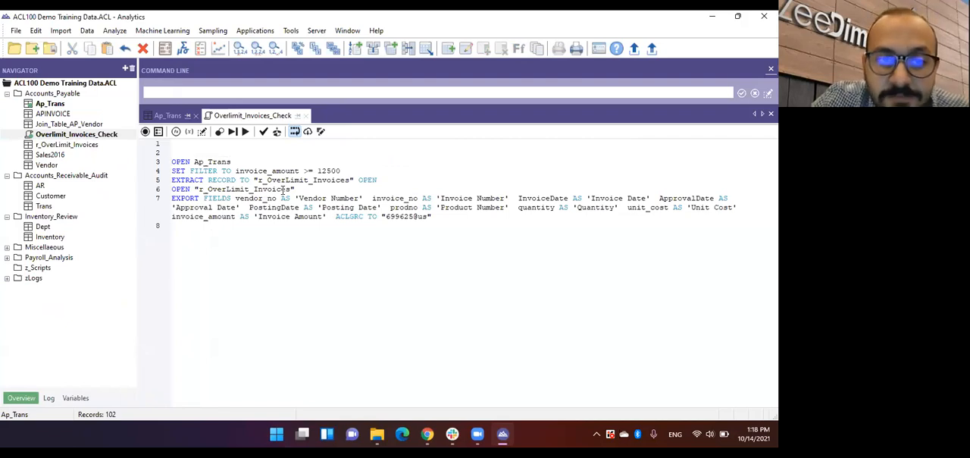
# Step: Add an ANALYSIS analytic header named Overlimit_Invoices_Ap that keeps the log file, and save the script
pyautogui.click(321, 132)
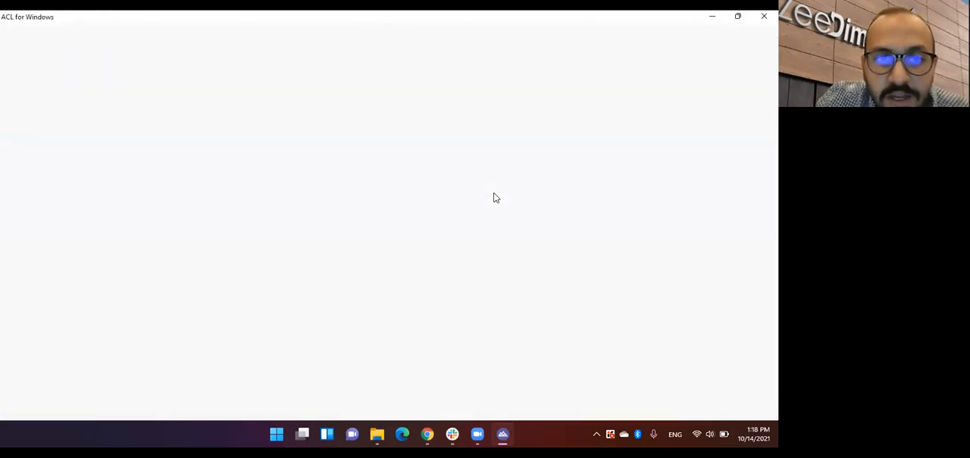
pyautogui.click(197, 194)
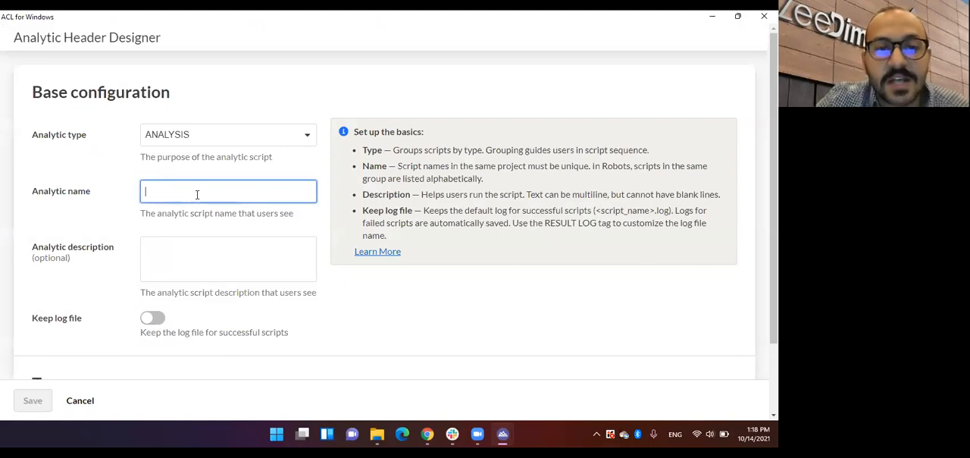
pyautogui.write('Over')
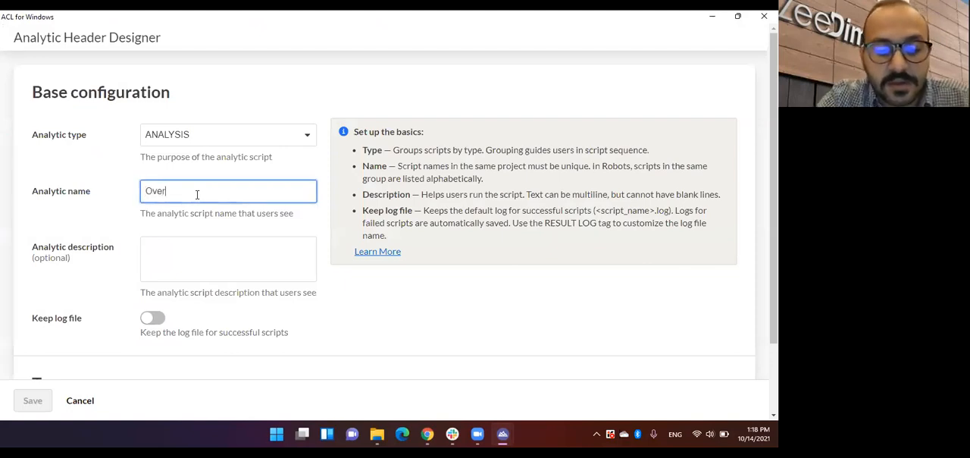
pyautogui.write('limit_Ol')
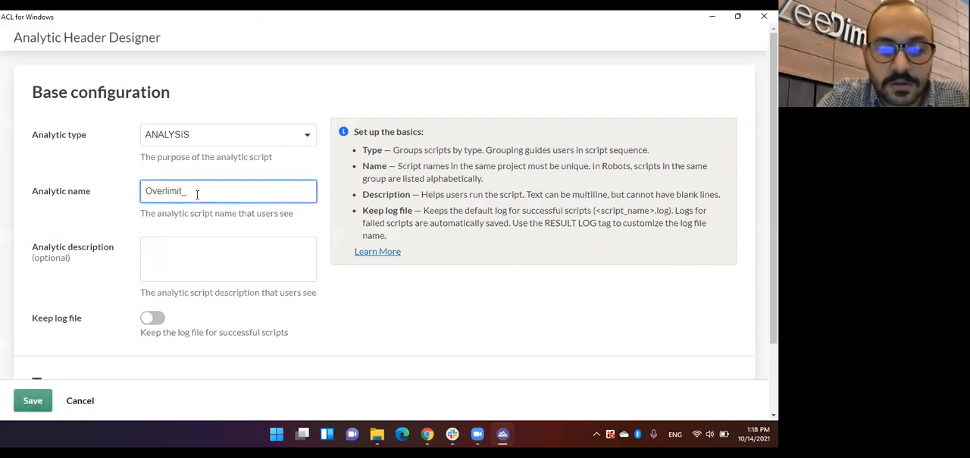
pyautogui.press('BackSpace')
pyautogui.press('BackSpace')
pyautogui.write('Invoices_Ap')
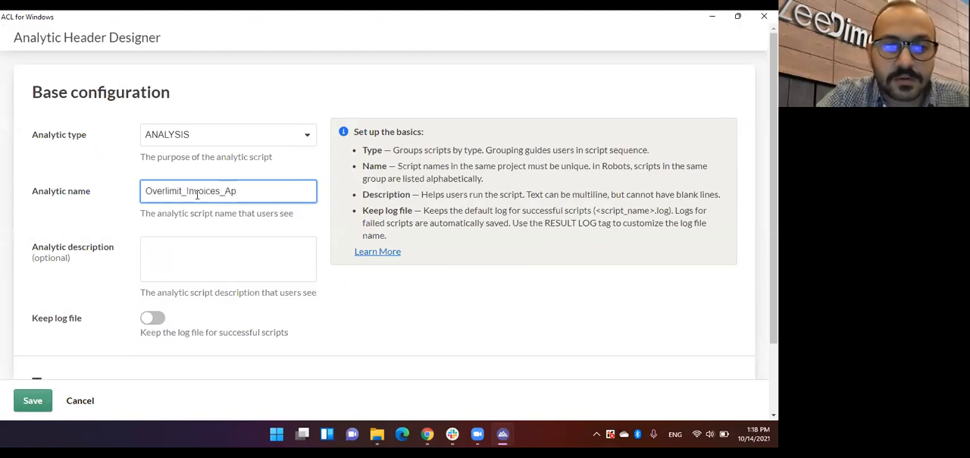
pyautogui.click(149, 318)
pyautogui.click(30, 399)
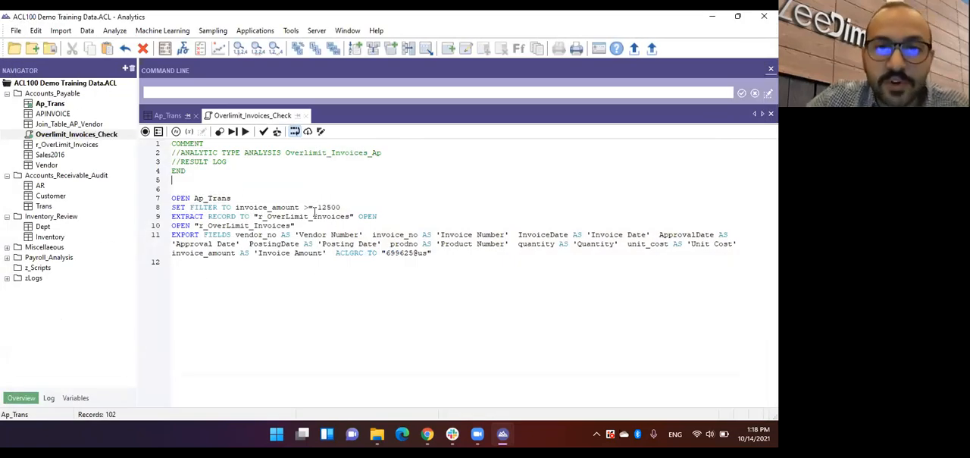
pyautogui.hotkey('ctrl', 's')
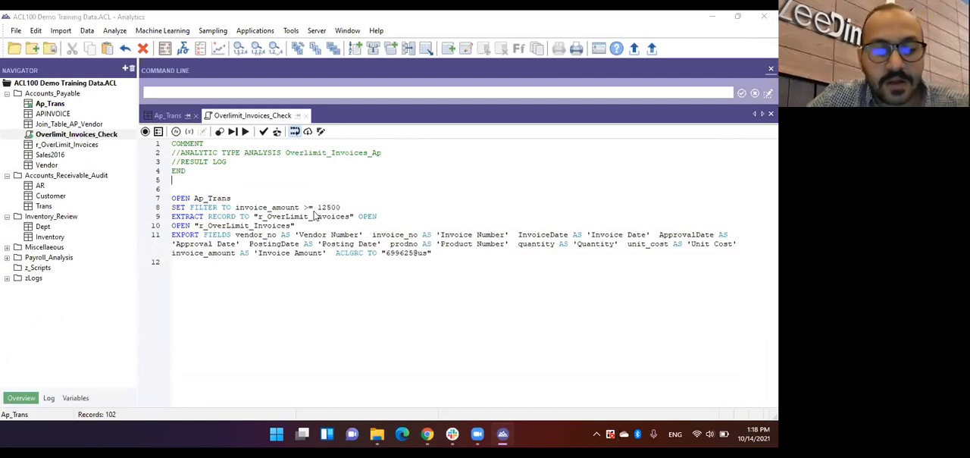
pyautogui.click(363, 263)
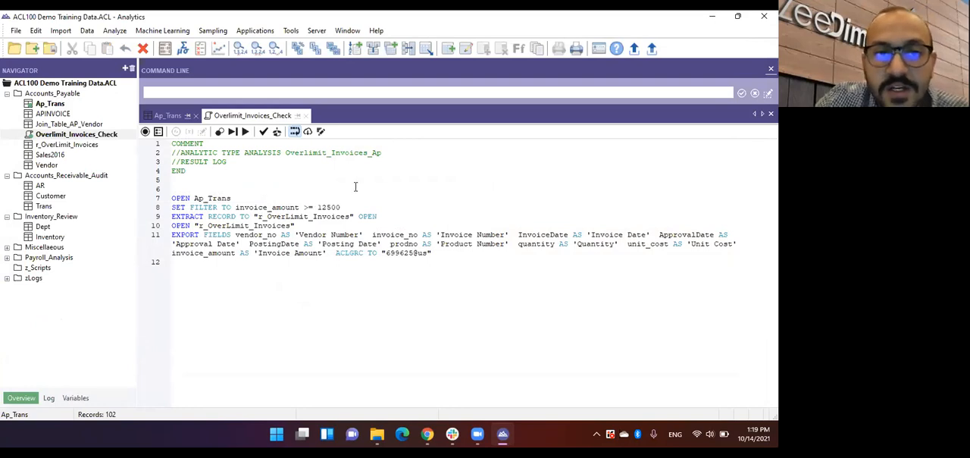
# Step: Commit the scripts despite the warning, choosing the Overlimit_Invoices robot under ZeeDimension (US) as the destination
pyautogui.click(651, 48)
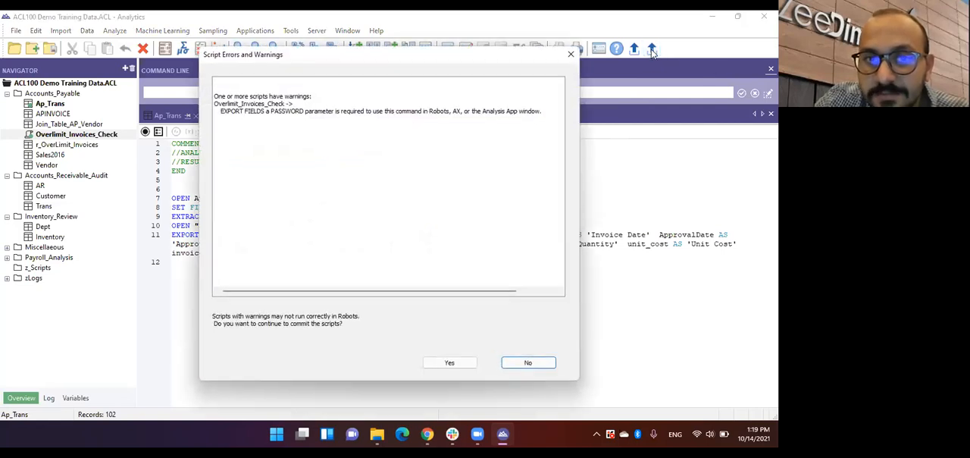
pyautogui.click(449, 362)
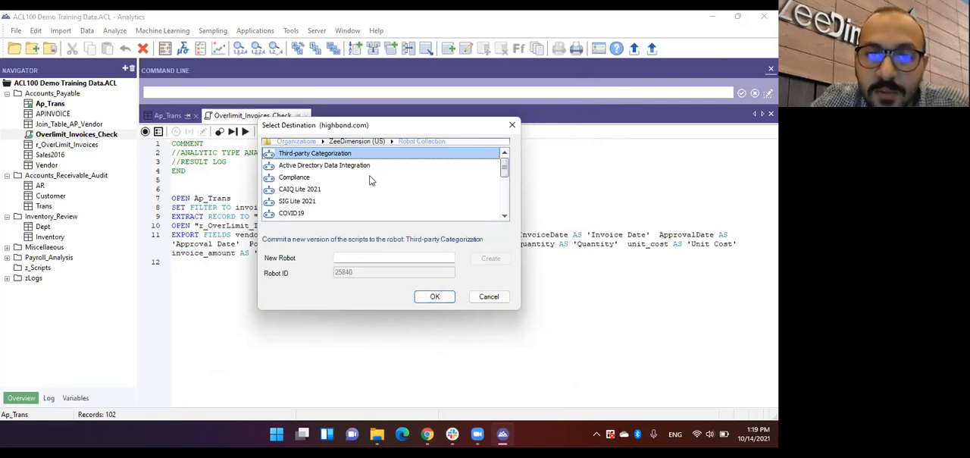
pyautogui.scroll(-3, 370, 180)
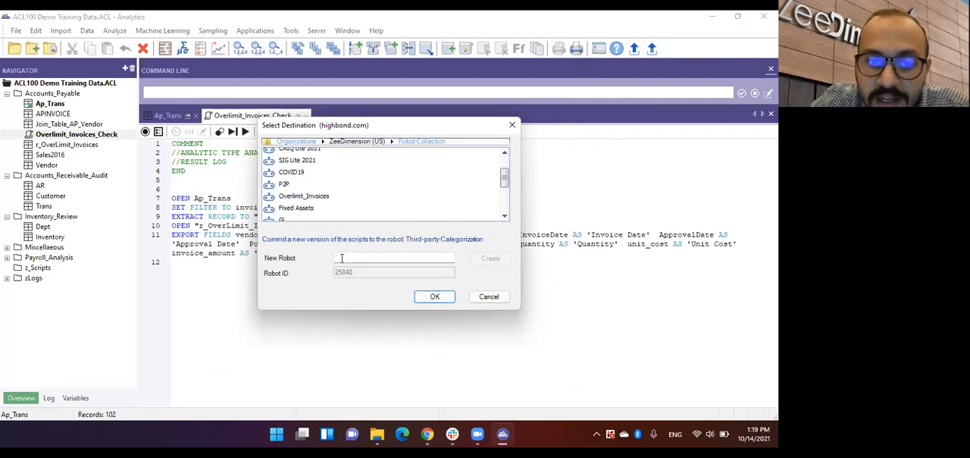
pyautogui.click(329, 197)
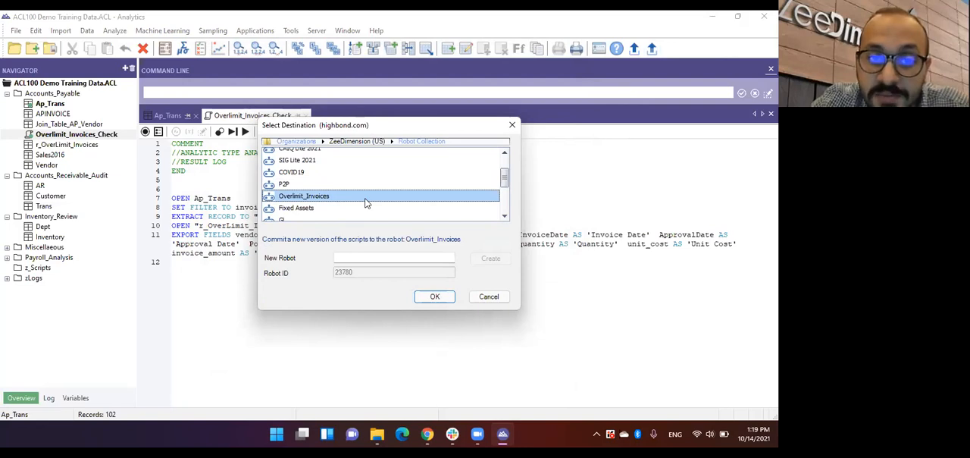
pyautogui.click(434, 298)
# Step: Enter the commit message Overlimit_Invoices2021, complete the commit and close its result notice
pyautogui.click(423, 232)
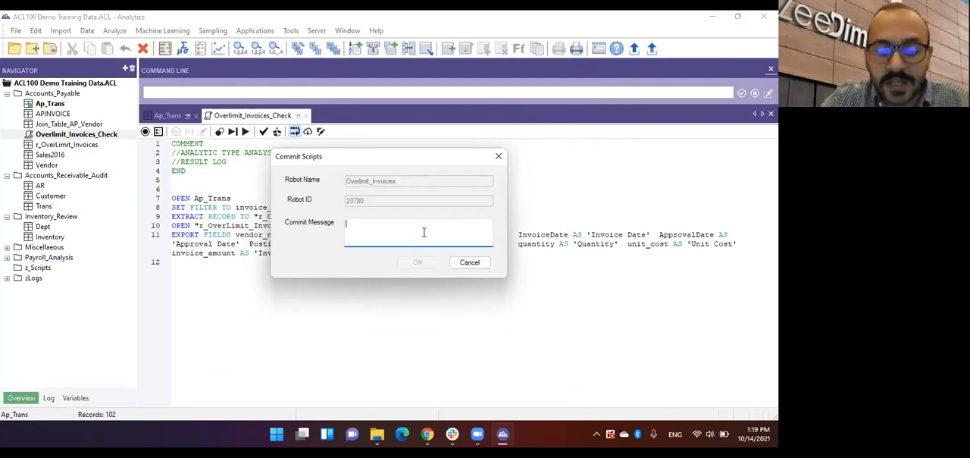
pyautogui.write('Overlimit_Invoices2021')
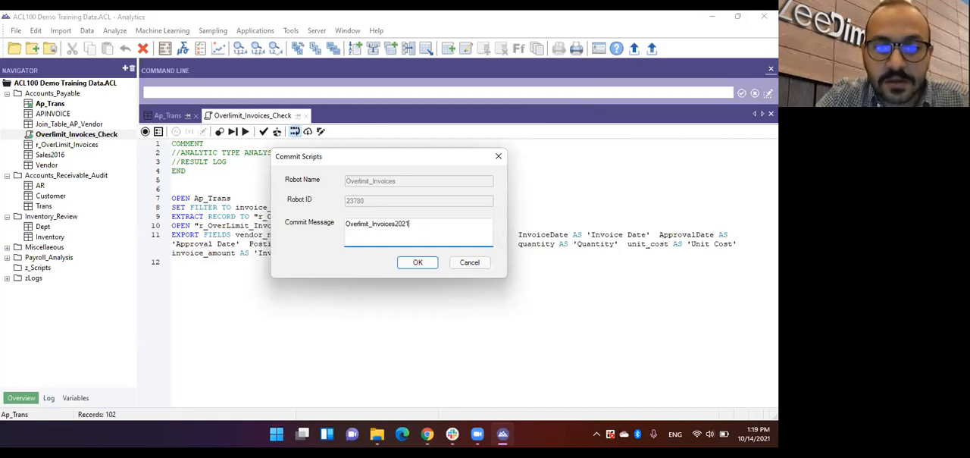
pyautogui.click(413, 261)
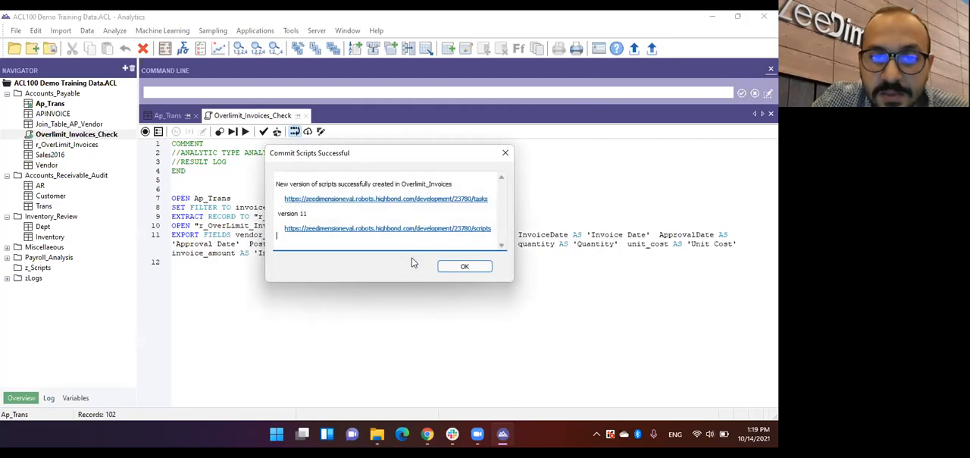
pyautogui.click(465, 267)
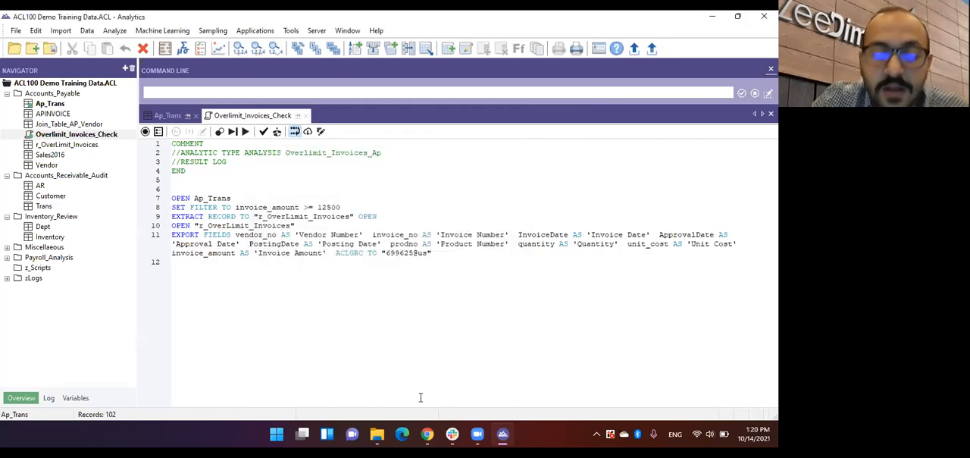
# Step: Switch to the HighBond Launchpad in Chrome and open Robots
pyautogui.click(433, 372)
pyautogui.scroll(-1, 437, 264)
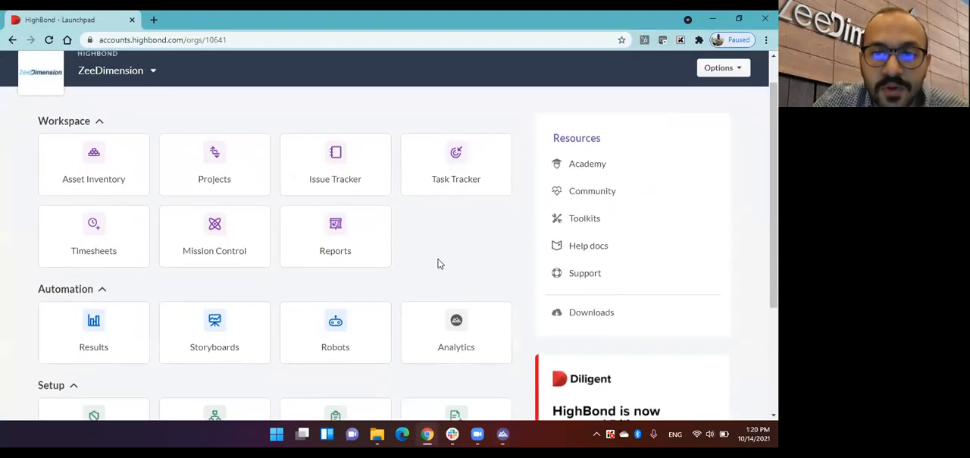
pyautogui.scroll(-1, 437, 263)
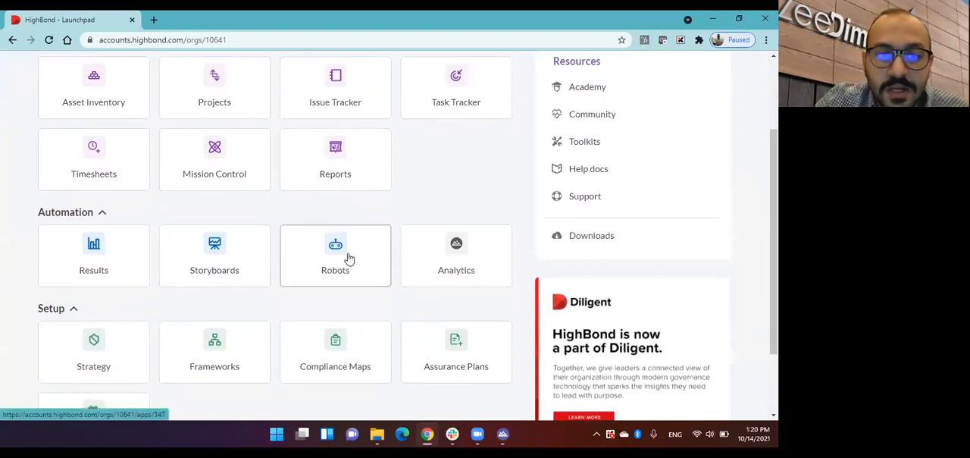
pyautogui.click(340, 258)
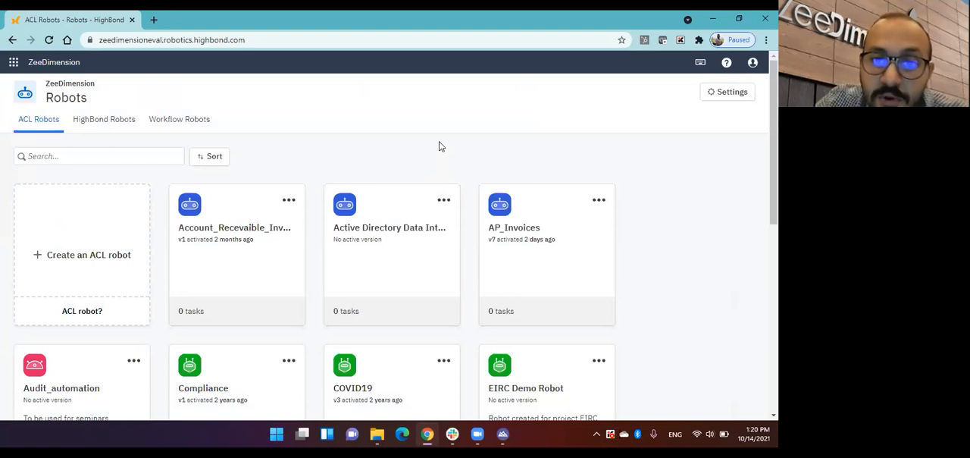
# Step: Open the Overlimit_Invoices robot from the ACL robots and turn on Dev mode
pyautogui.scroll(-1, 466, 141)
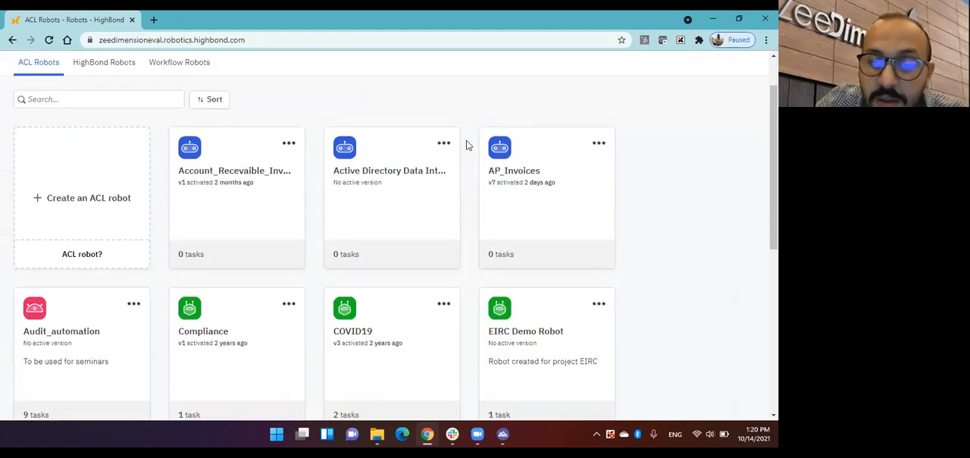
pyautogui.scroll(-1, 468, 145)
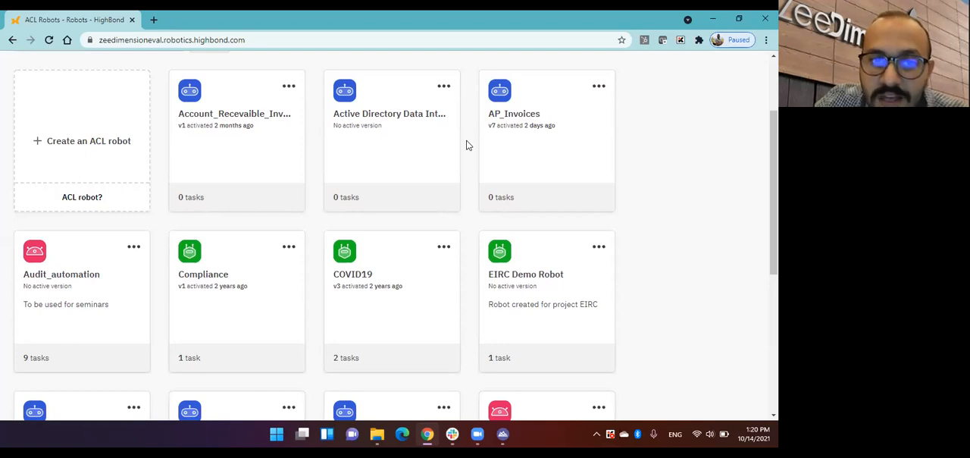
pyautogui.scroll(-5, 467, 145)
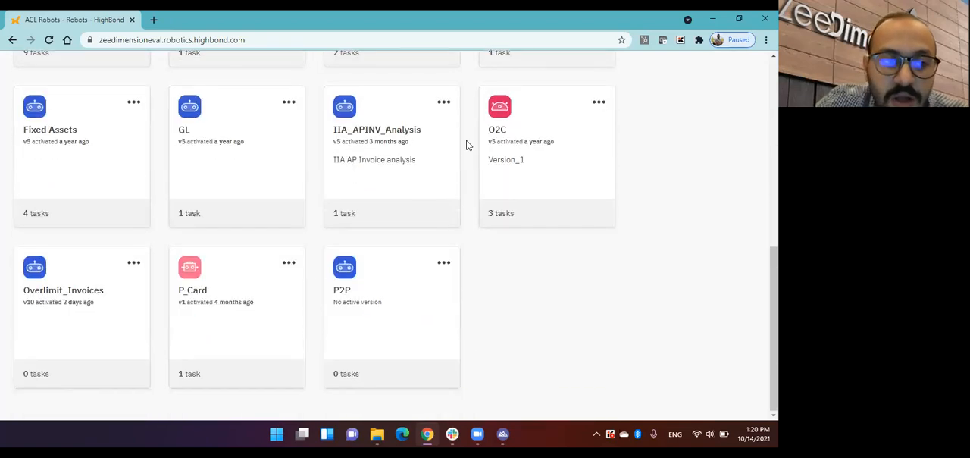
pyautogui.click(57, 309)
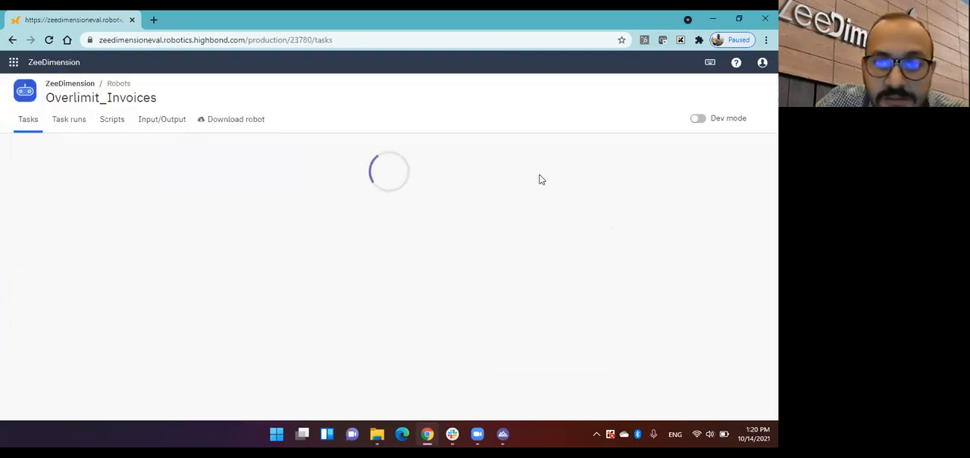
pyautogui.click(693, 122)
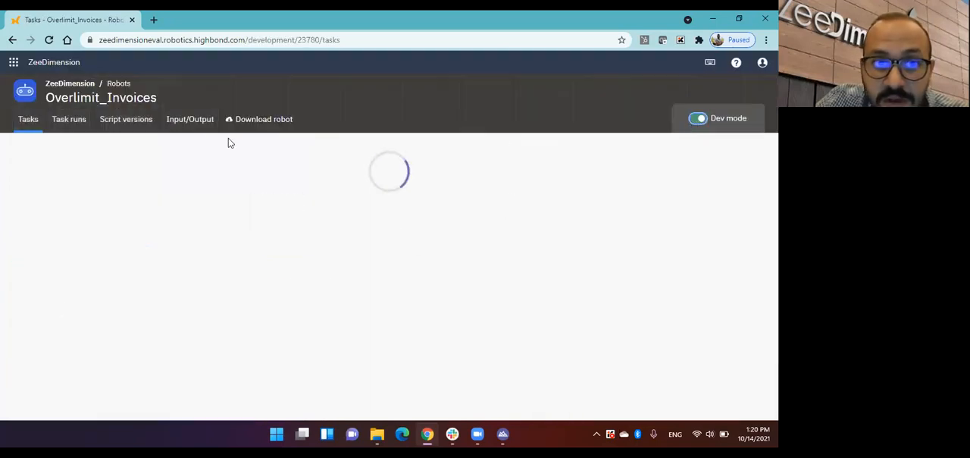
# Step: Activate script version 11, Overlimit_Invoices2021, as the robot's production version without adding a comment
pyautogui.click(112, 121)
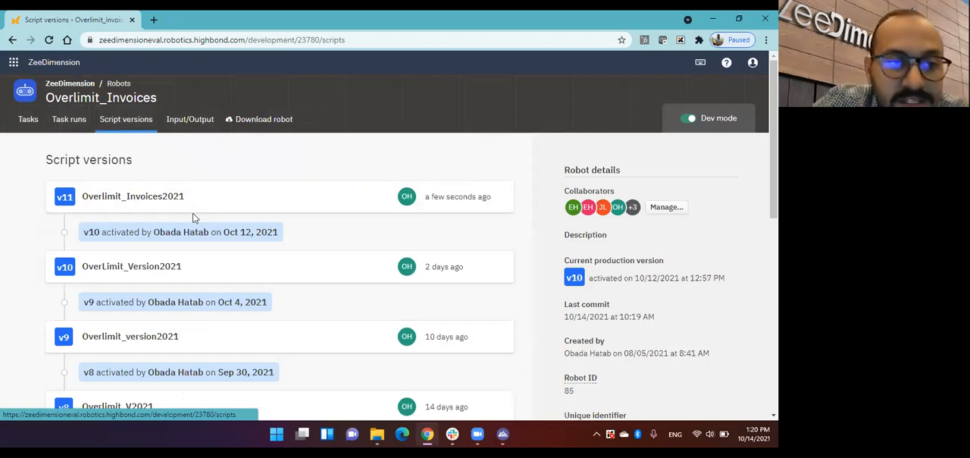
pyautogui.scroll(-3, 190, 239)
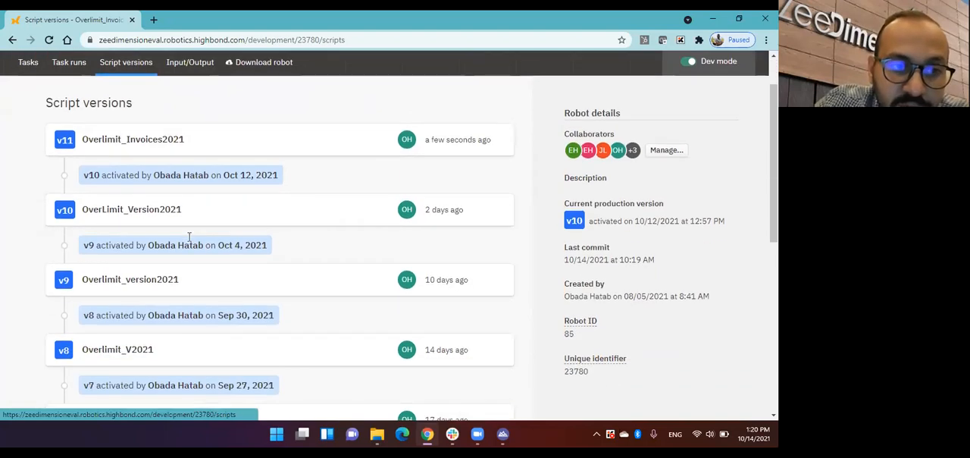
pyautogui.scroll(3, 191, 227)
pyautogui.click(194, 201)
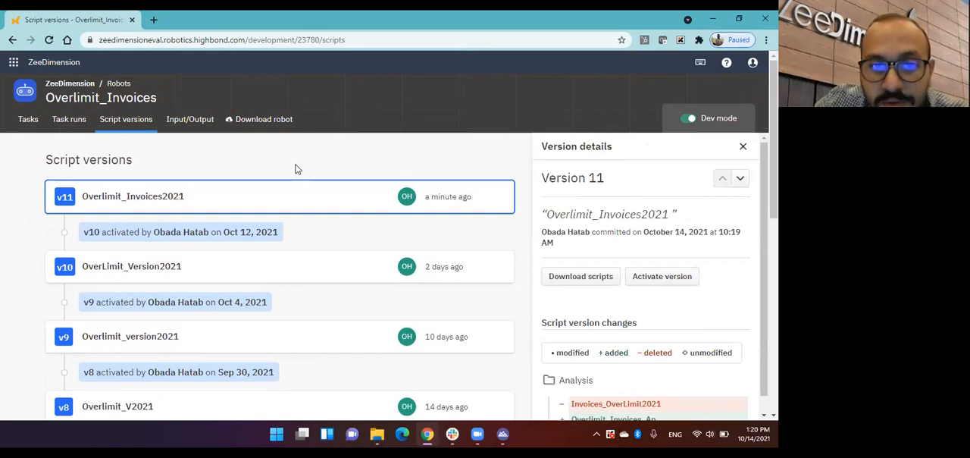
pyautogui.click(673, 285)
pyautogui.click(581, 280)
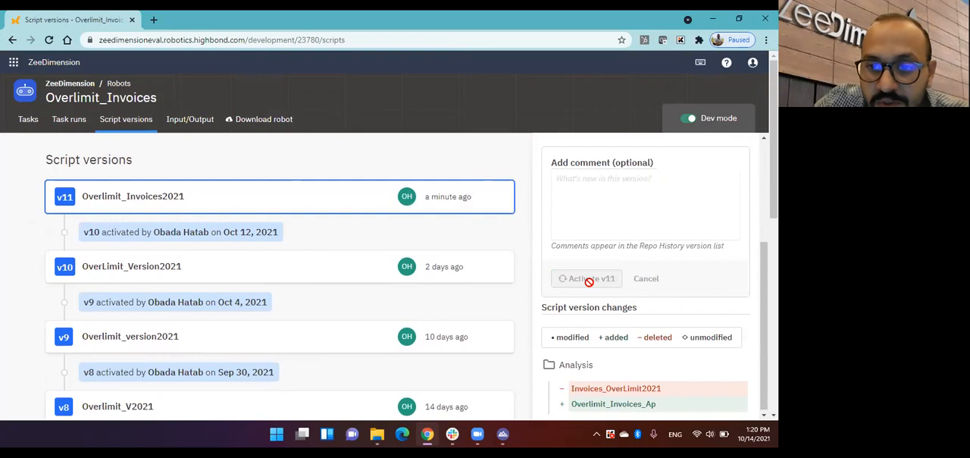
# Step: Create a robot task and name it Overlimit_Invoices_2021
pyautogui.click(29, 124)
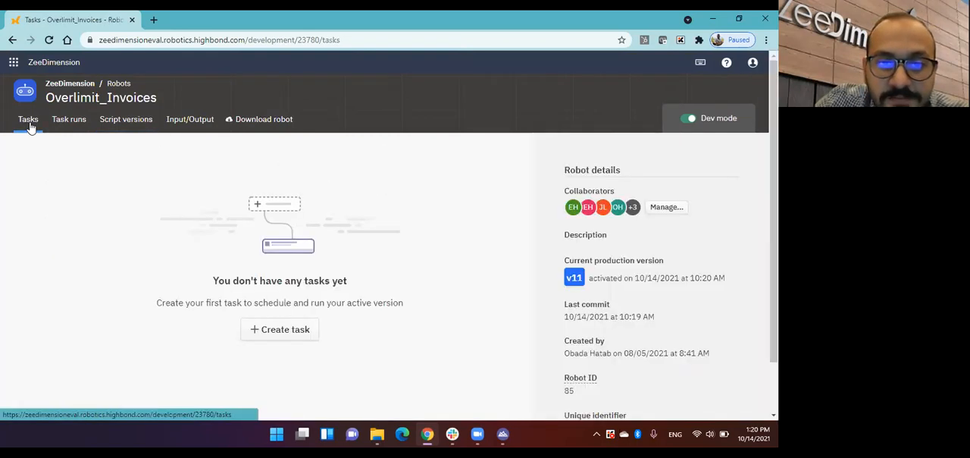
pyautogui.click(306, 331)
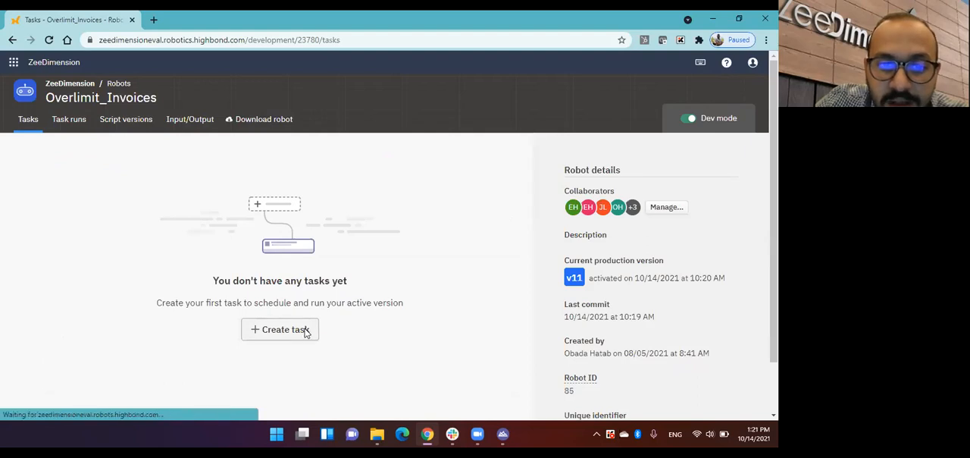
pyautogui.click(296, 226)
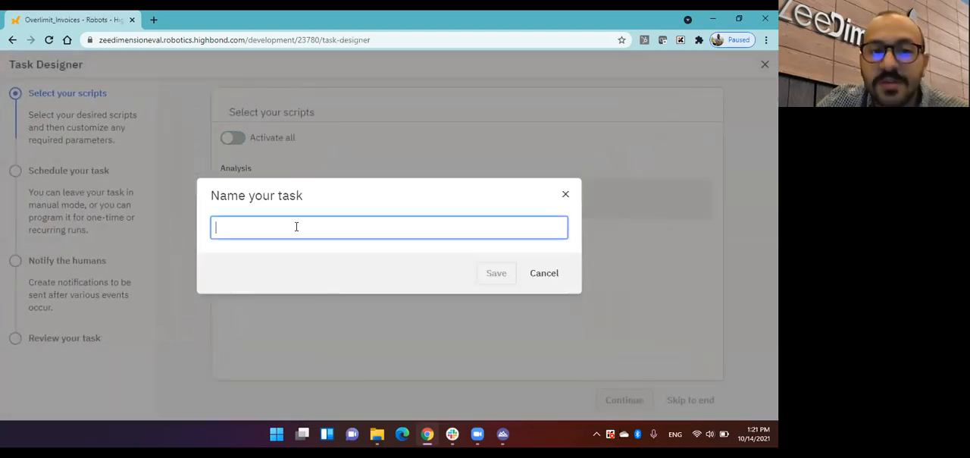
pyautogui.write('Overlimi')
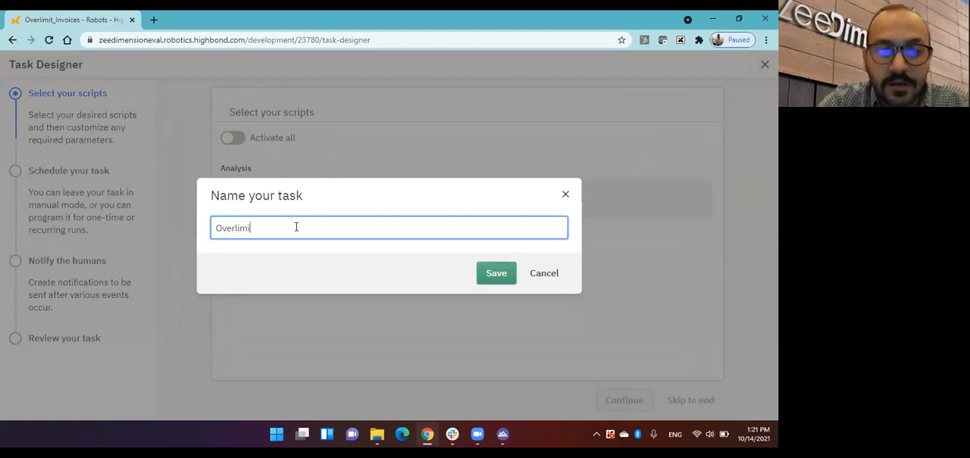
pyautogui.write('t_Invo')
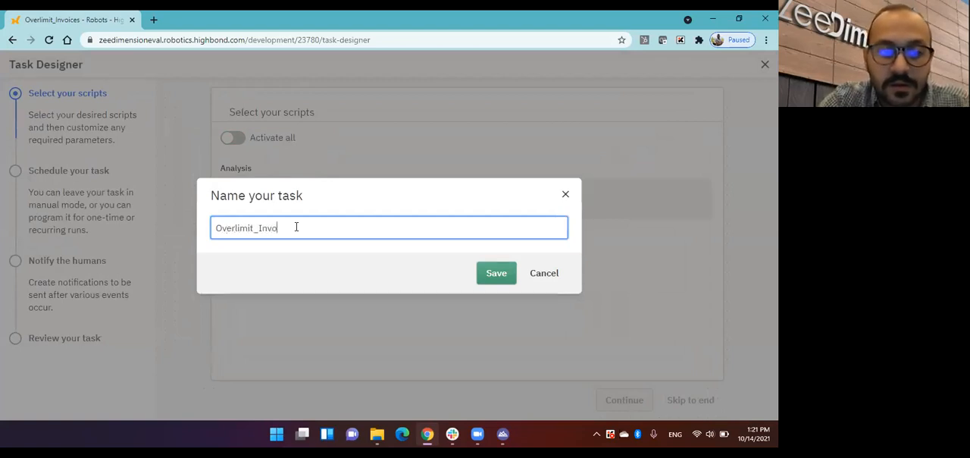
pyautogui.write('ices_2021')
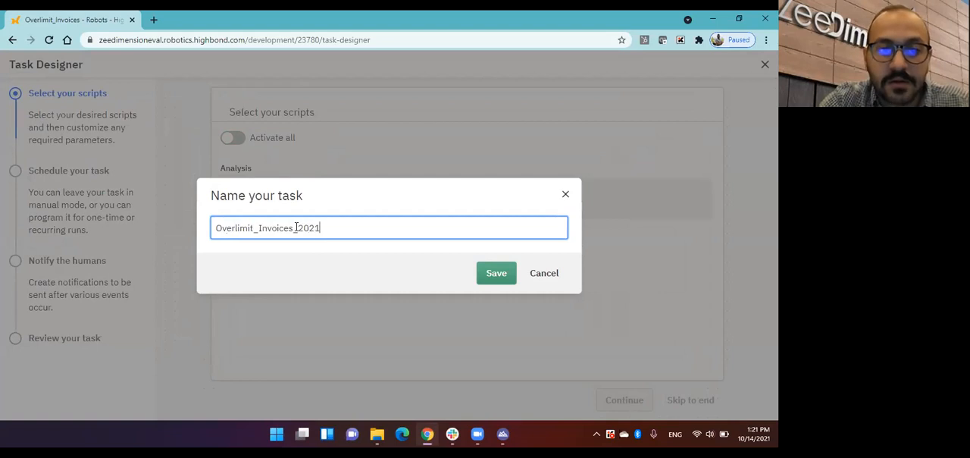
pyautogui.click(495, 270)
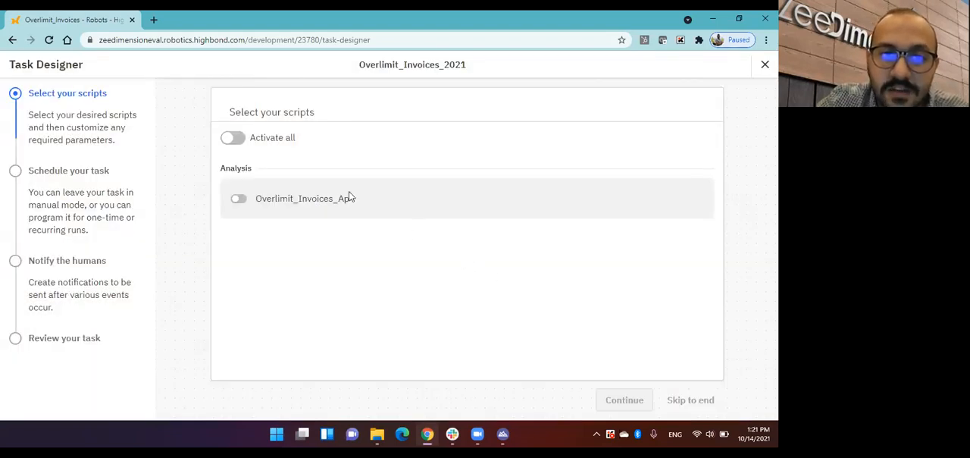
# Step: Activate all scripts for the task and put it on a weekly schedule running every Sunday
pyautogui.click(233, 138)
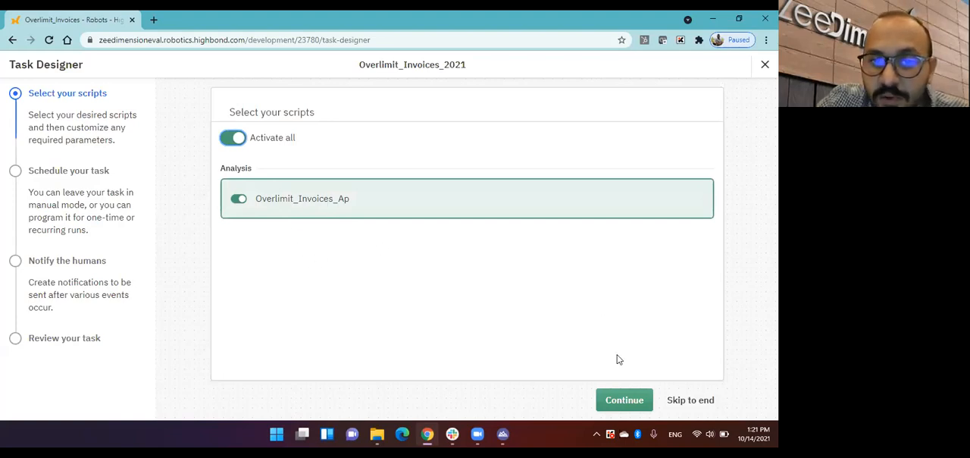
pyautogui.click(618, 400)
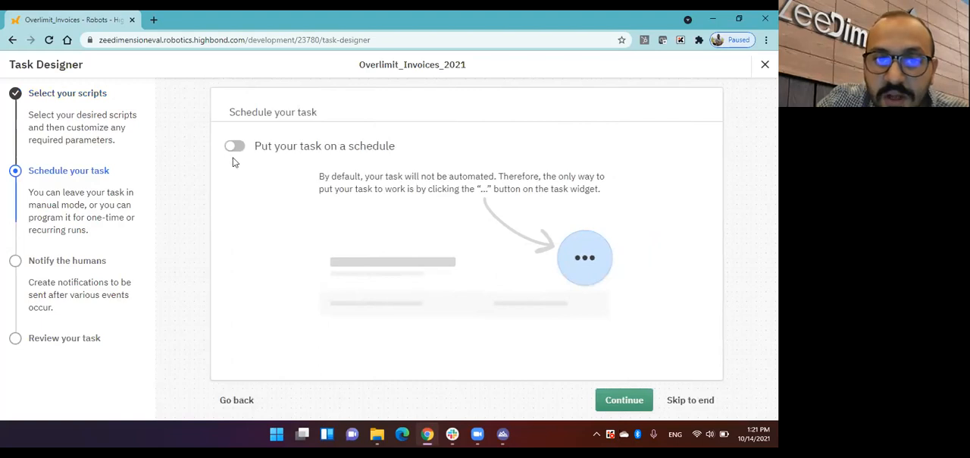
pyautogui.click(237, 149)
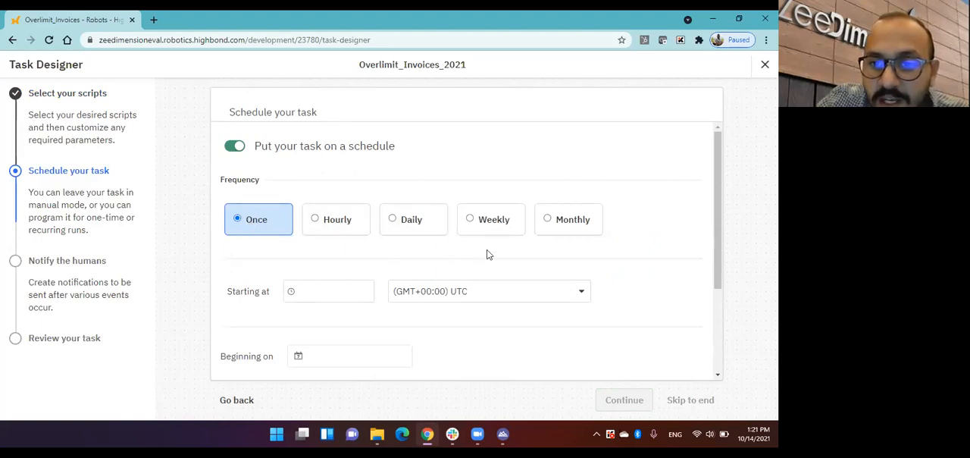
pyautogui.scroll(-1, 622, 205)
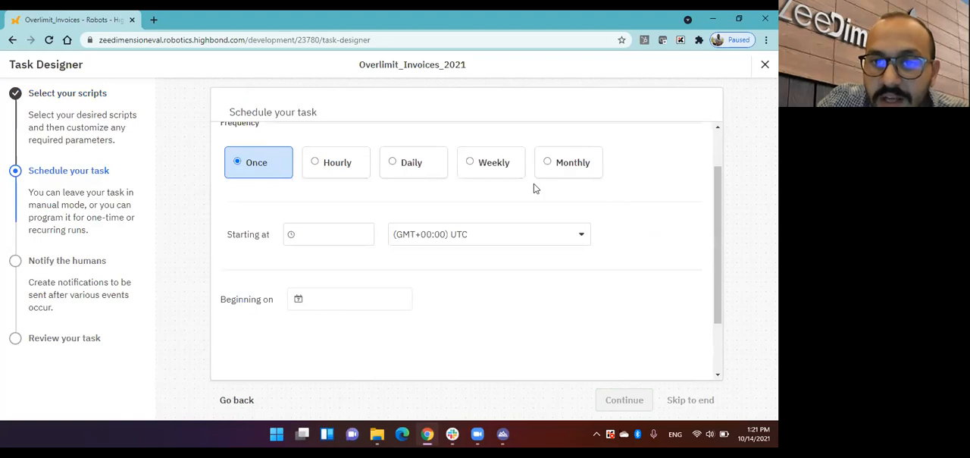
pyautogui.click(498, 174)
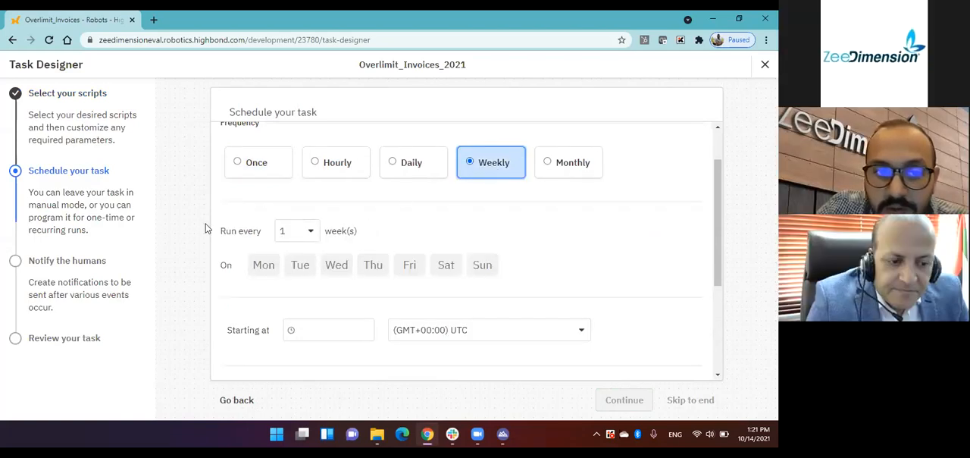
pyautogui.click(482, 264)
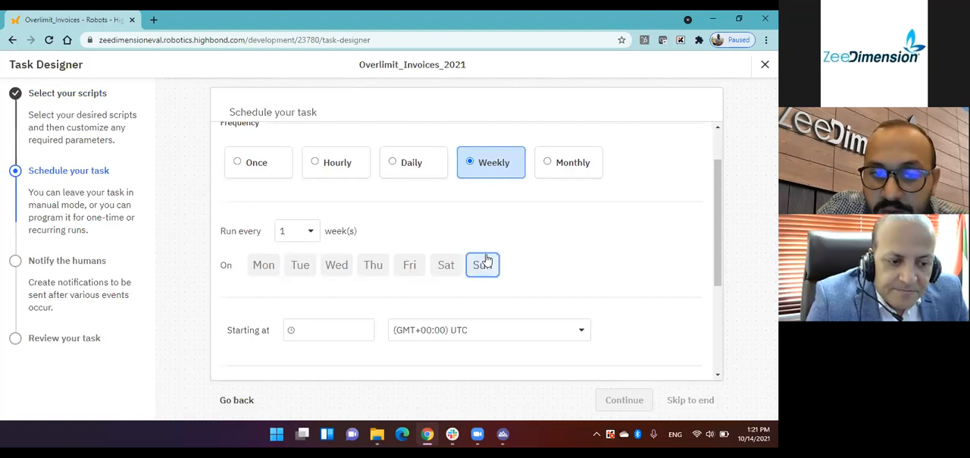
# Step: Set the schedule to start at 8:00am beginning on 10/16/2021 and continue to the notification settings
pyautogui.scroll(-1, 481, 262)
pyautogui.click(342, 275)
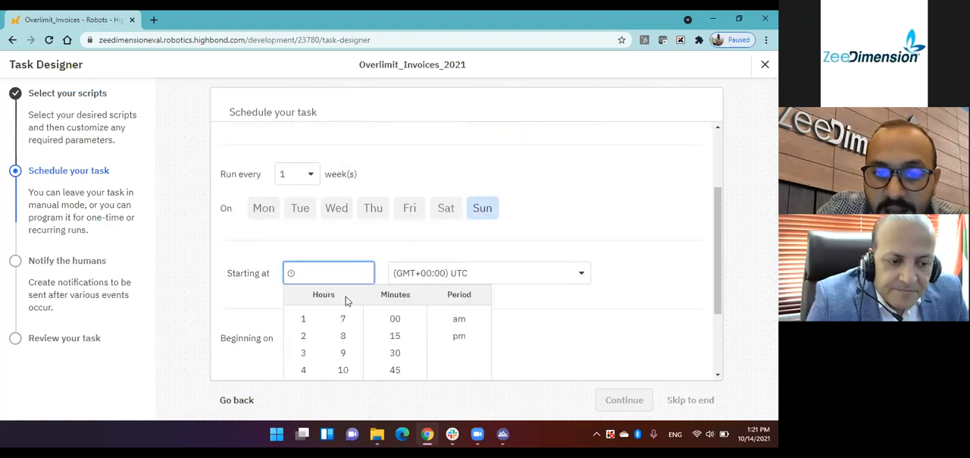
pyautogui.scroll(-2, 346, 299)
pyautogui.click(342, 227)
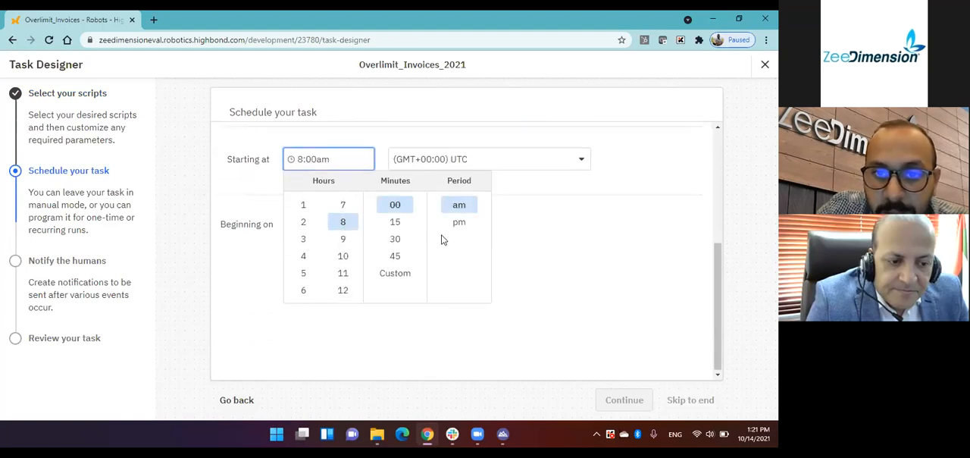
pyautogui.click(522, 217)
pyautogui.click(315, 226)
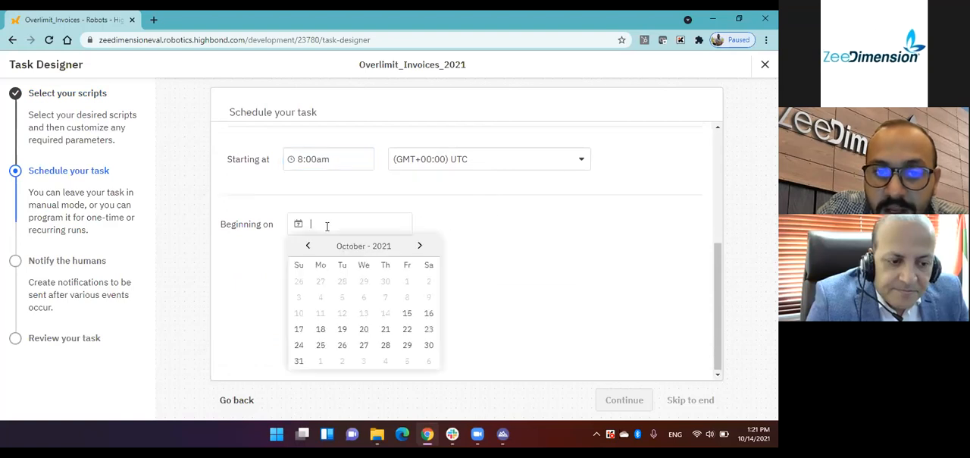
pyautogui.click(428, 312)
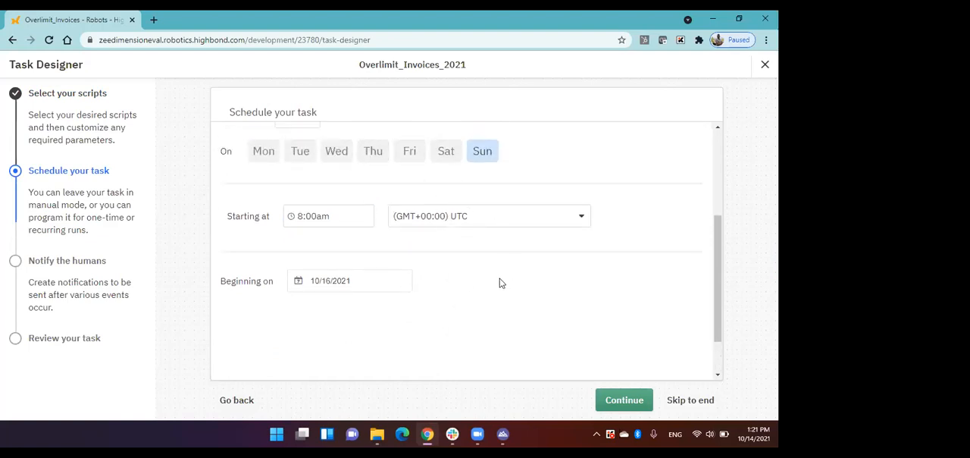
pyautogui.click(610, 403)
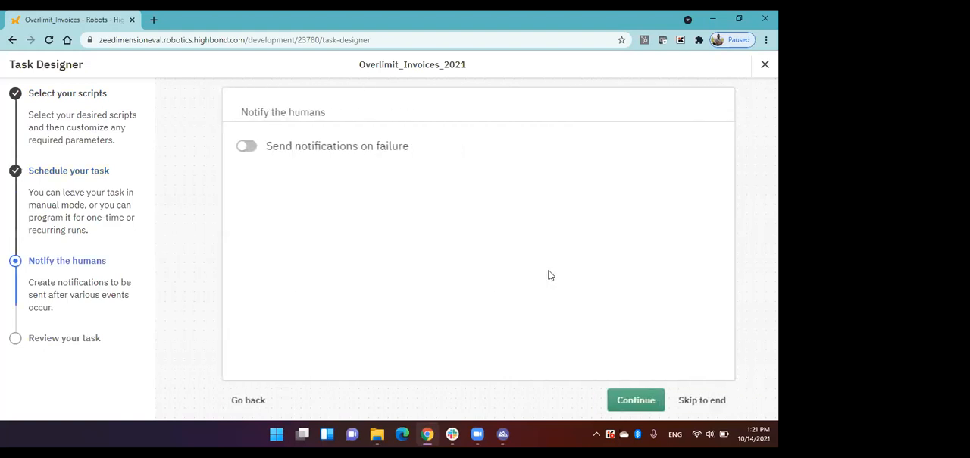
# Step: Turn on failure notifications for the collaborator who created the robot, then confirm and create the task
pyautogui.click(237, 153)
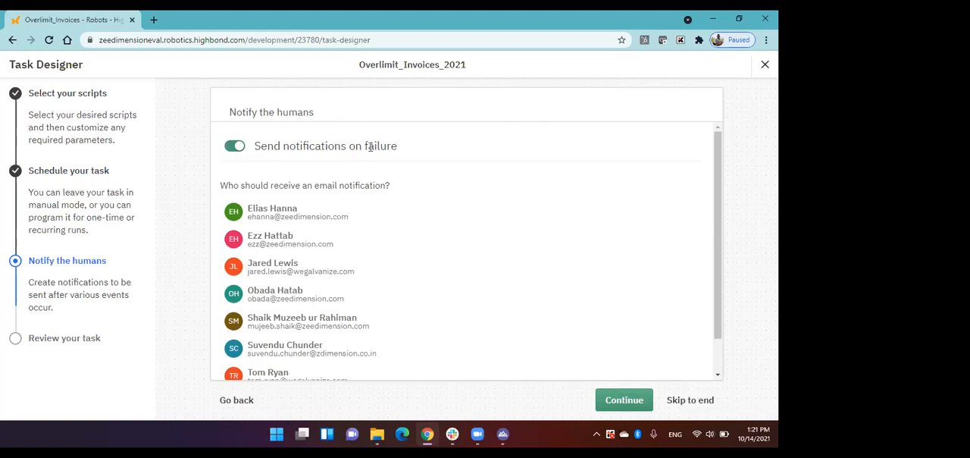
pyautogui.scroll(-1, 309, 227)
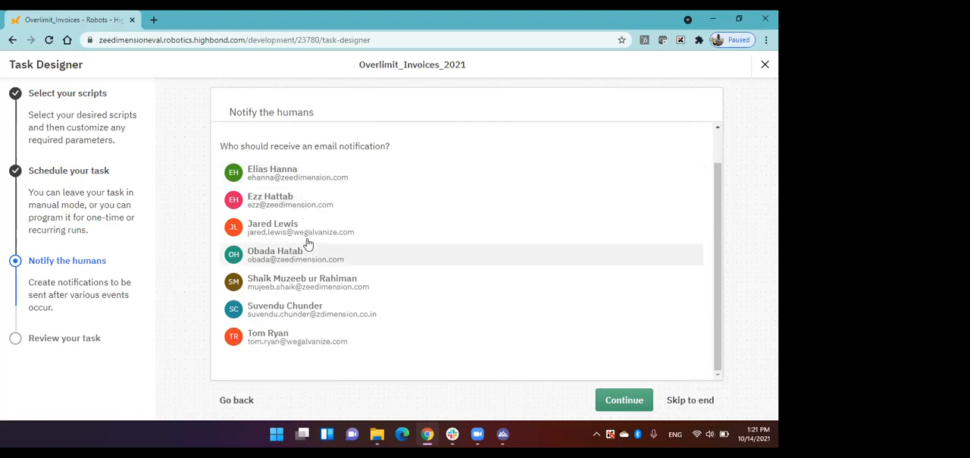
pyautogui.click(309, 259)
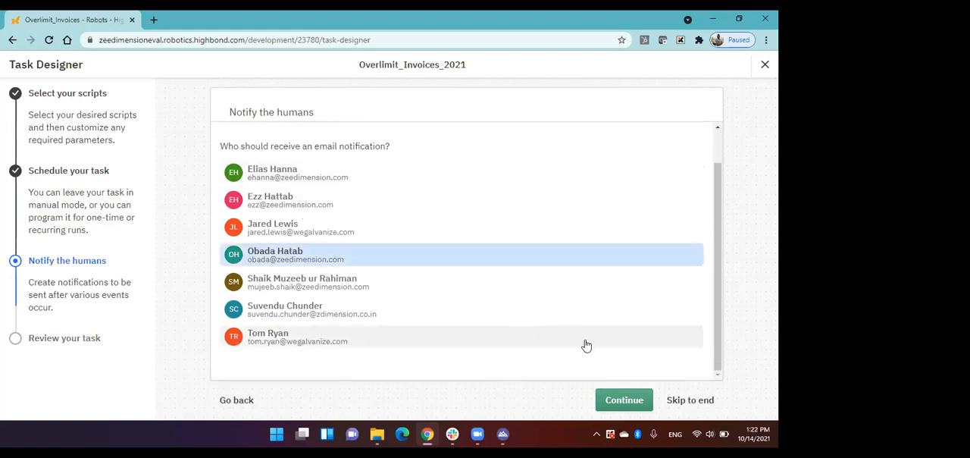
pyautogui.click(622, 401)
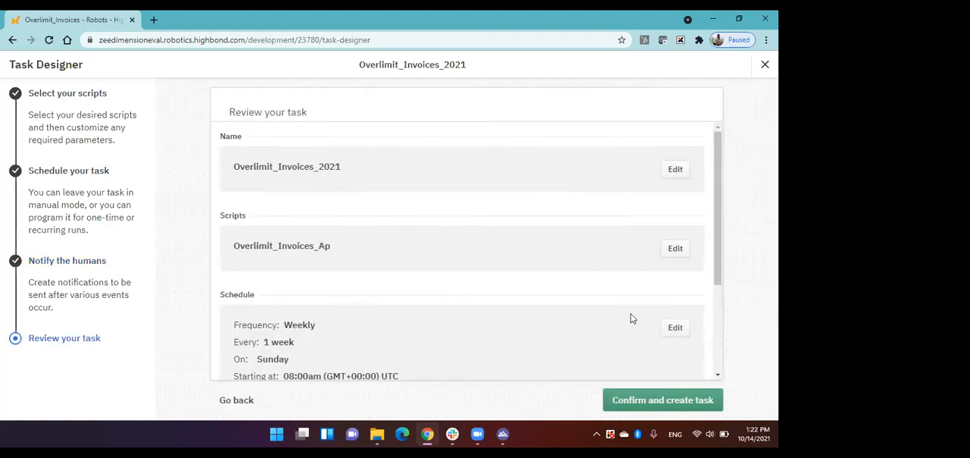
pyautogui.click(656, 400)
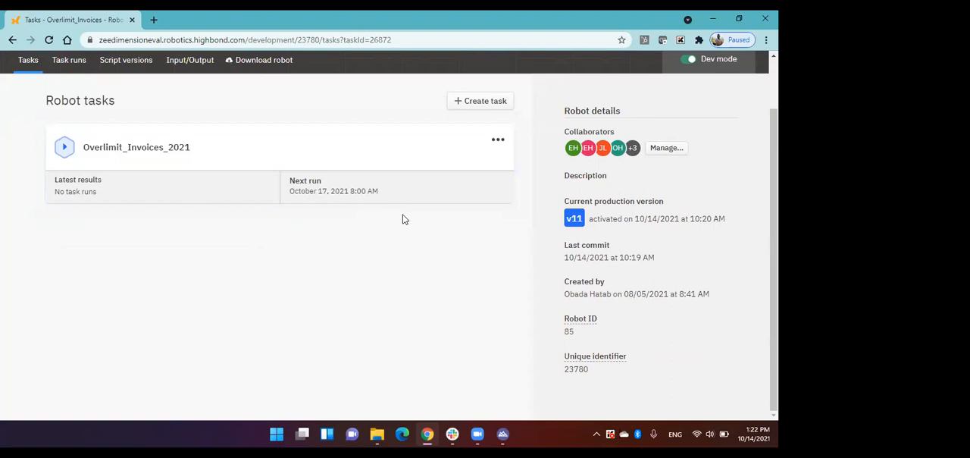
# Step: Return to the ZeeDimension Launchpad and open Results
pyautogui.scroll(2, 402, 218)
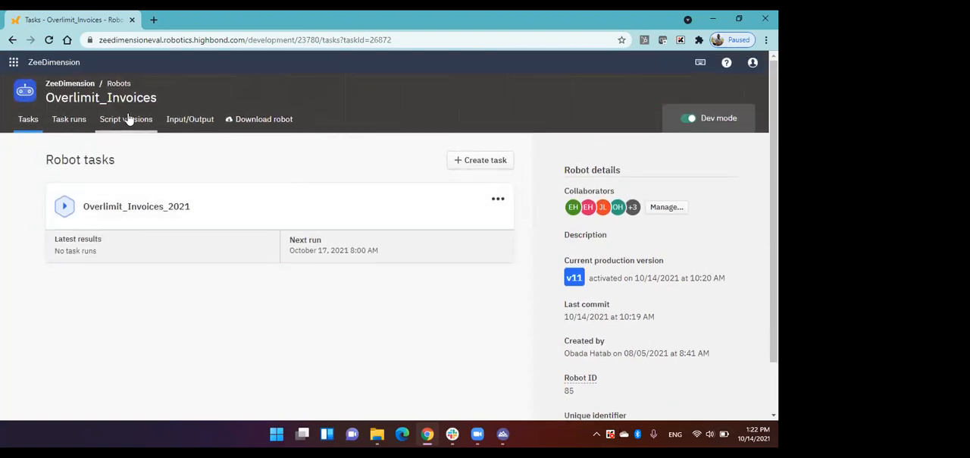
pyautogui.click(42, 63)
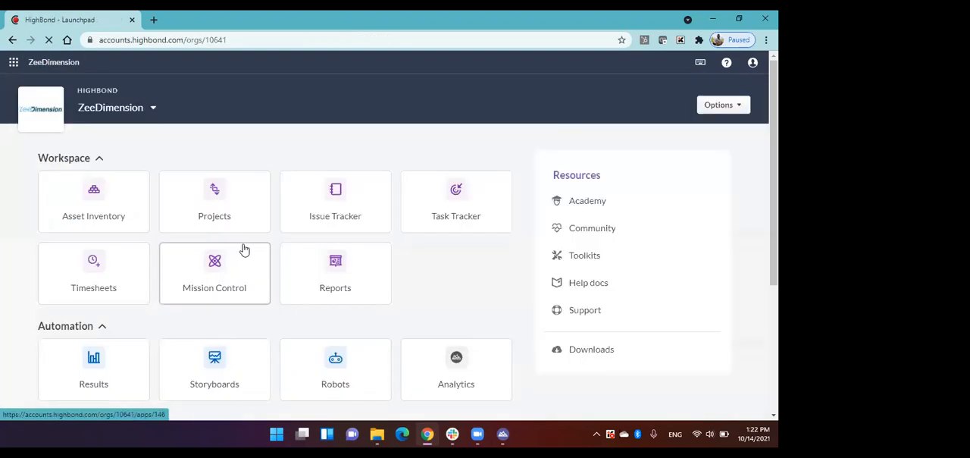
pyautogui.scroll(-1, 246, 249)
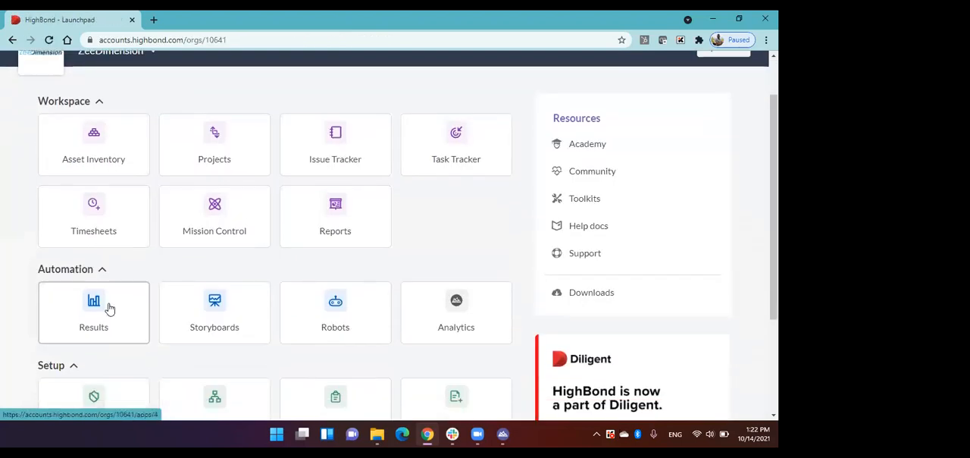
pyautogui.click(109, 309)
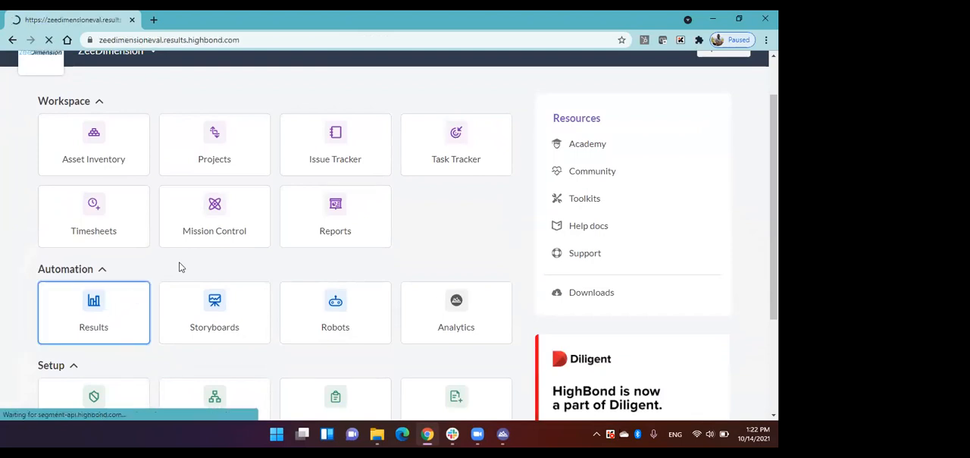
# Step: Open the AP_OverLimit_Invoices table in the Invoices_OverLimit collection and examine its records across to the invoice amount and questionnaire columns
pyautogui.scroll(-3, 203, 233)
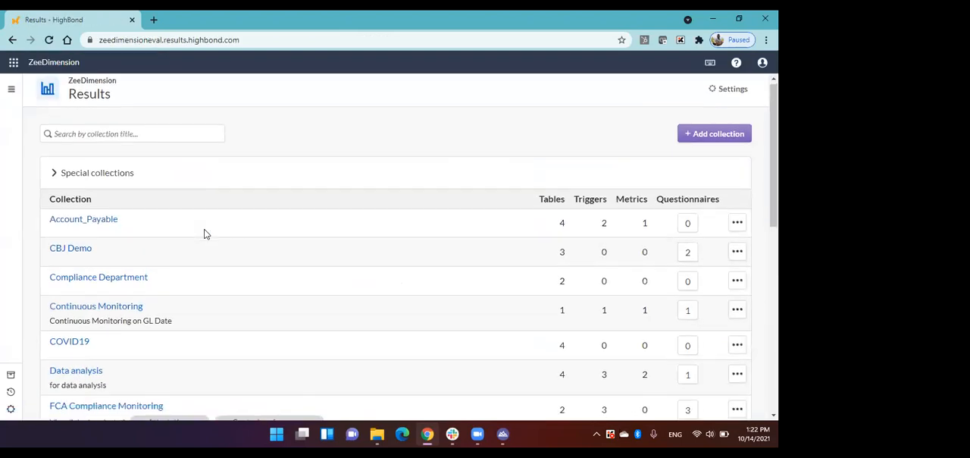
pyautogui.click(121, 279)
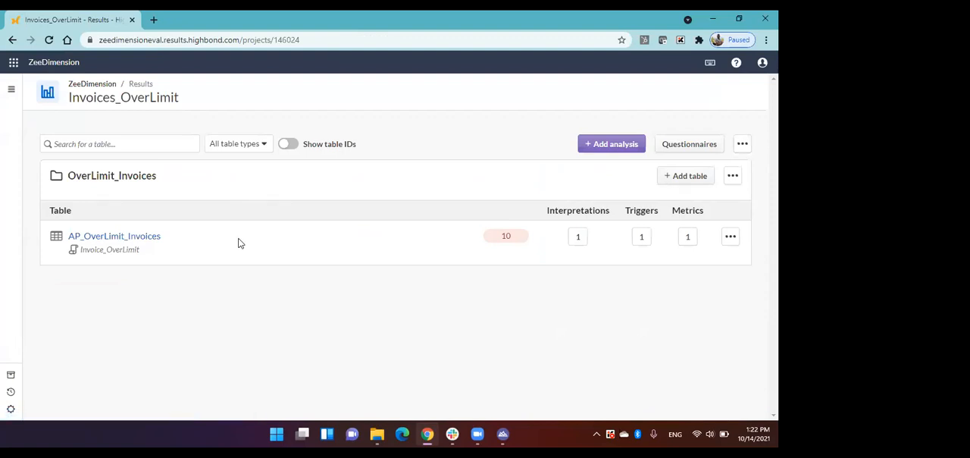
pyautogui.click(145, 239)
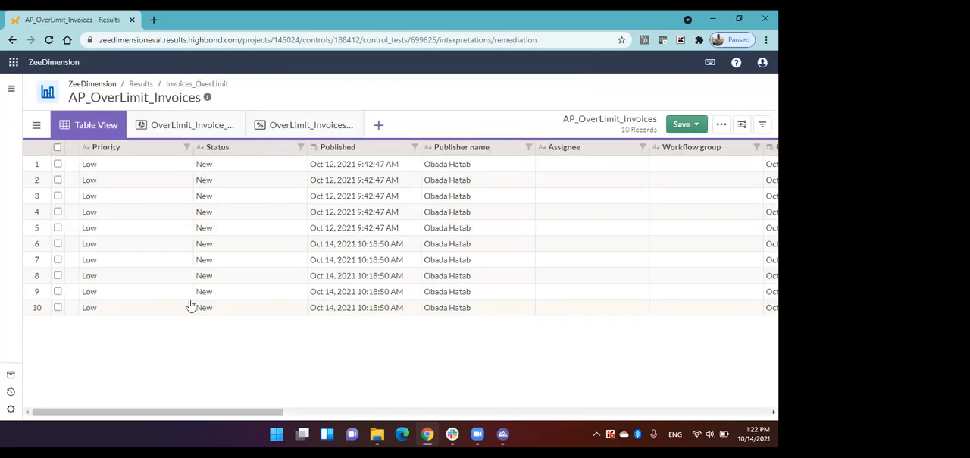
pyautogui.moveTo(280, 412); pyautogui.dragTo(764, 410)
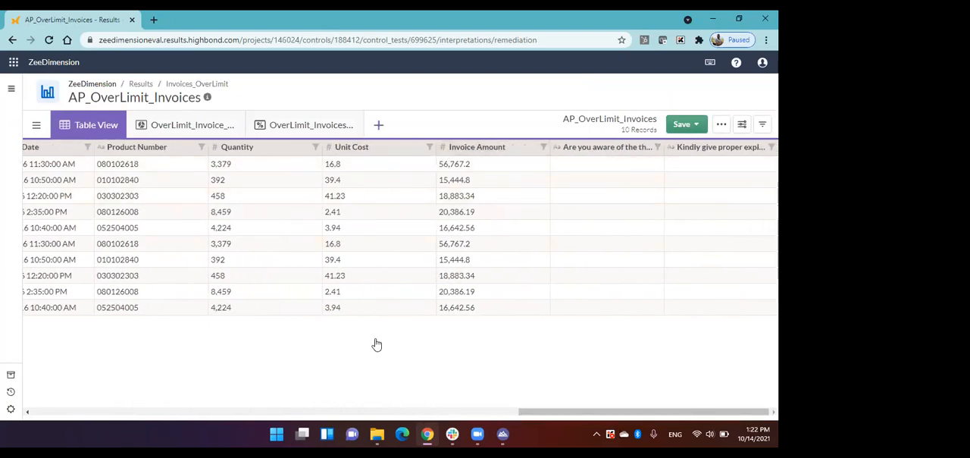
# Step: Open record #1 of the table for processing and choose status Under Review and priority Medium
pyautogui.moveTo(558, 414); pyautogui.dragTo(61, 184)
pyautogui.click(58, 163)
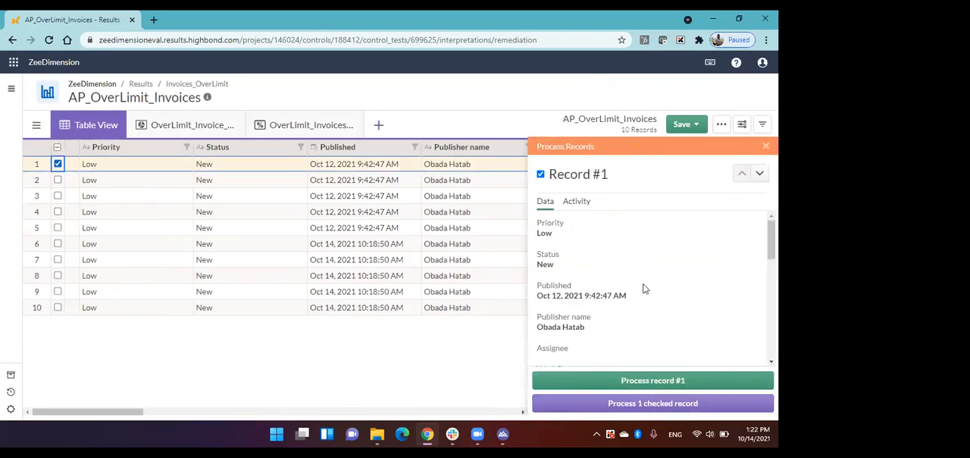
pyautogui.click(679, 382)
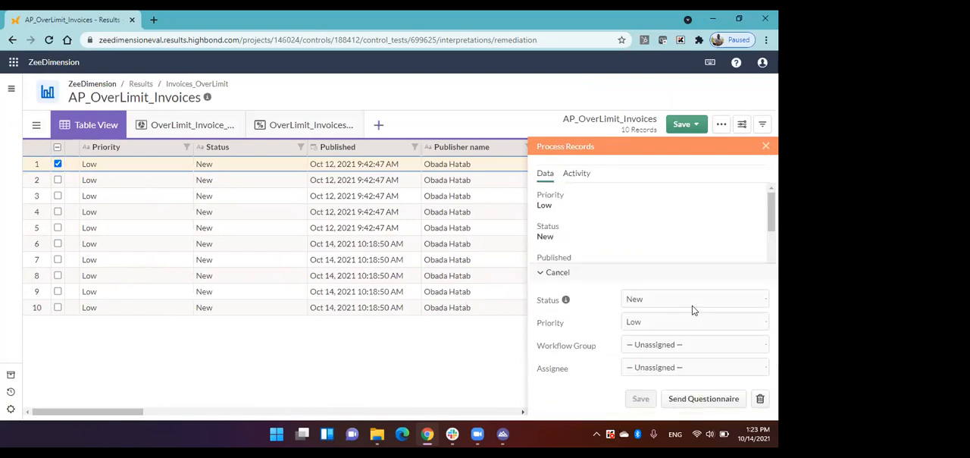
pyautogui.click(643, 302)
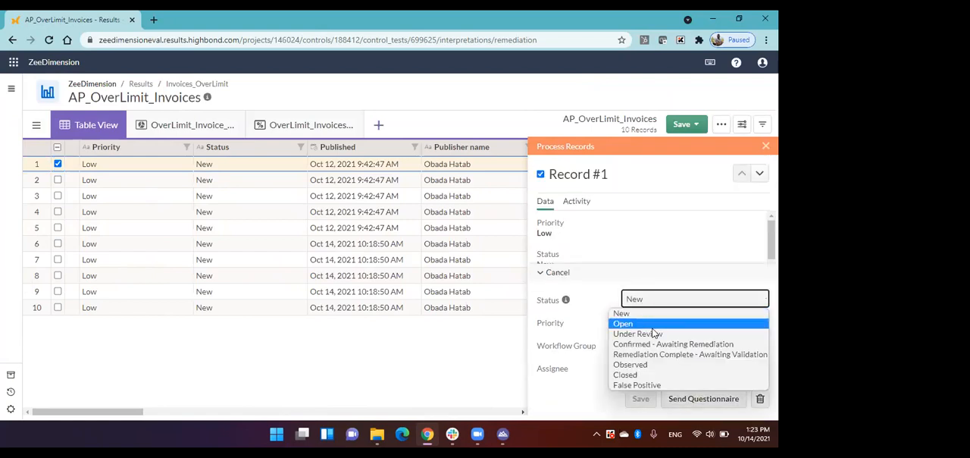
pyautogui.click(657, 333)
pyautogui.click(646, 324)
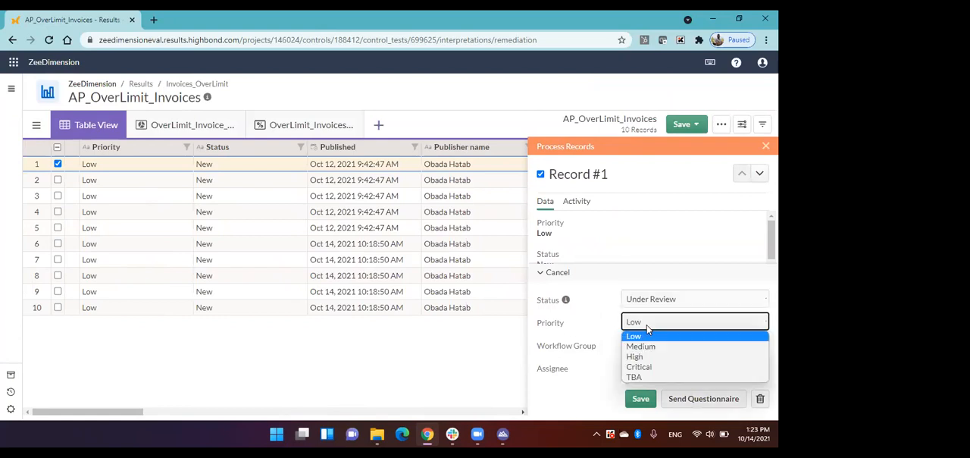
pyautogui.click(652, 345)
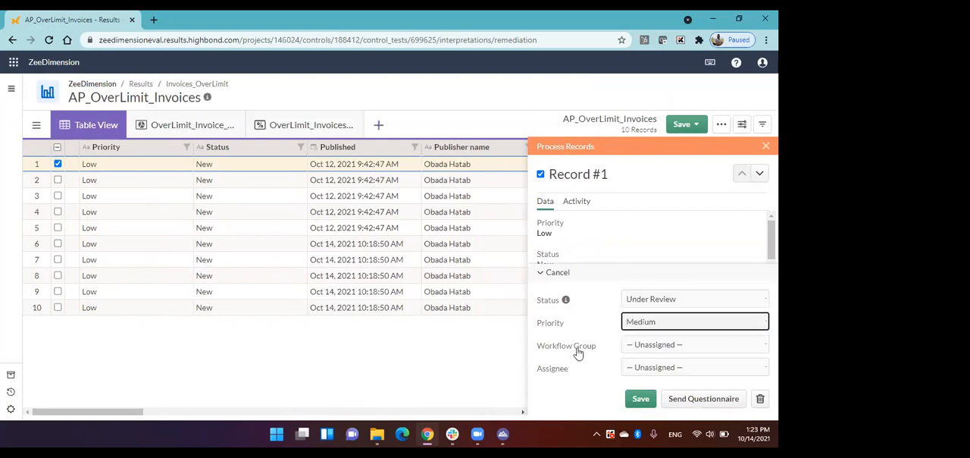
# Step: Leave the record's workflow group unassigned and choose a user as its assignee
pyautogui.click(650, 346)
pyautogui.click(649, 362)
pyautogui.click(649, 369)
pyautogui.click(662, 324)
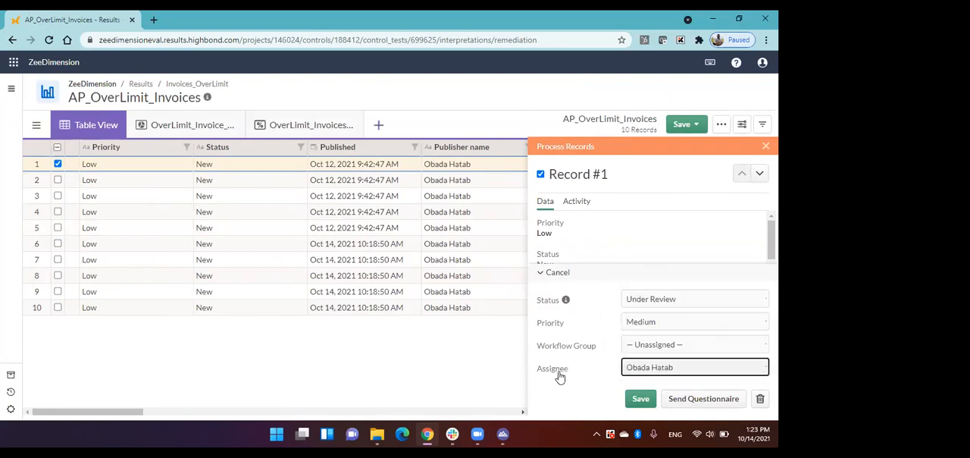
# Step: Start sending a questionnaire for record #1 with recipient type User and the OverLimit_Invoices questionnaire
pyautogui.click(699, 408)
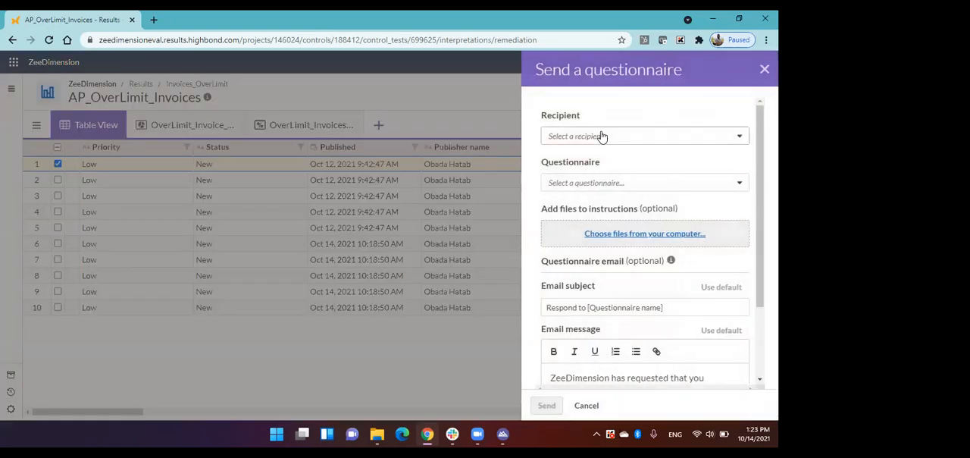
pyautogui.click(602, 136)
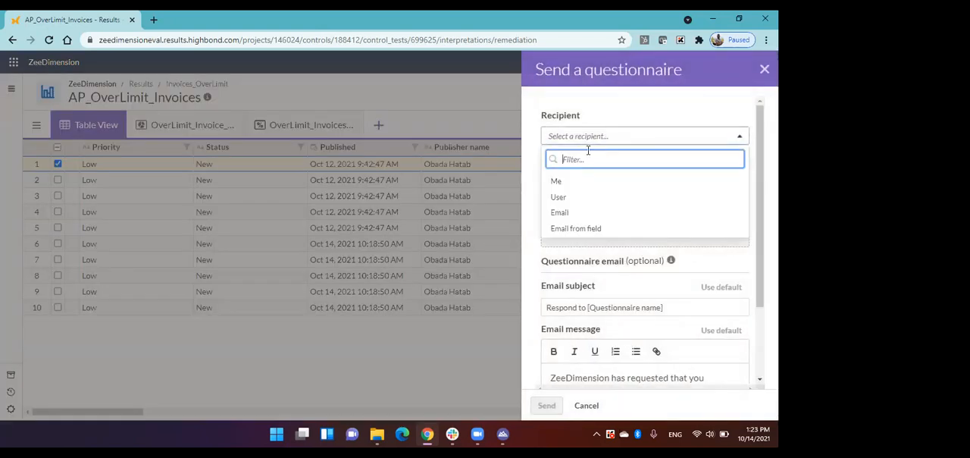
pyautogui.click(573, 198)
pyautogui.click(586, 204)
pyautogui.click(595, 262)
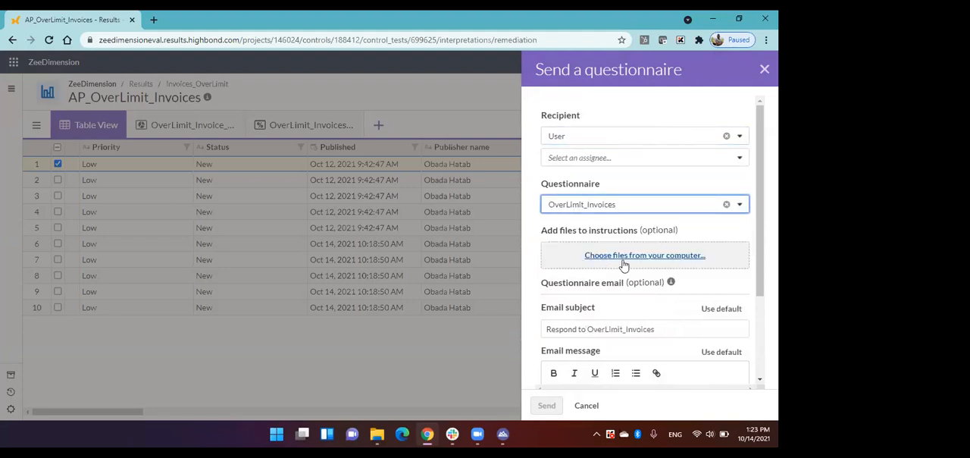
# Step: Review the questionnaire's email subject and message, cancel sending it and close the record processing pane without saving
pyautogui.scroll(-3, 580, 343)
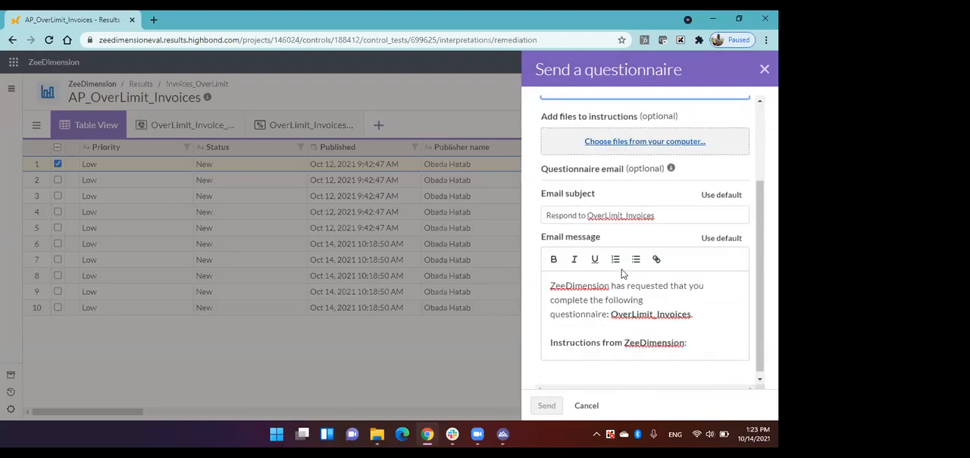
pyautogui.scroll(-1, 621, 272)
pyautogui.scroll(3, 649, 319)
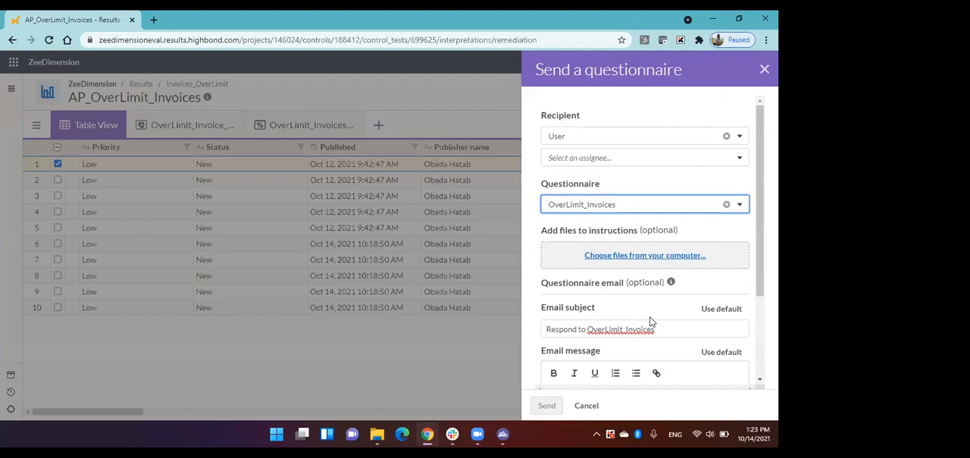
pyautogui.scroll(-2, 650, 319)
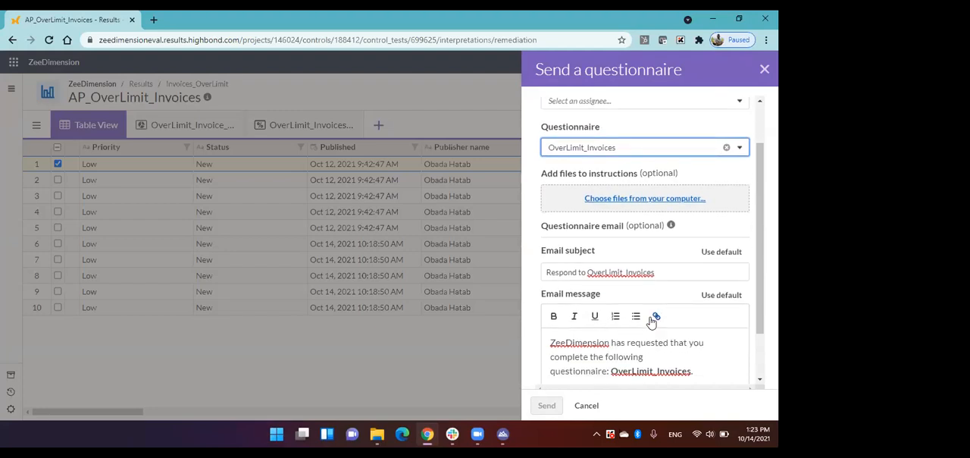
pyautogui.scroll(-2, 652, 321)
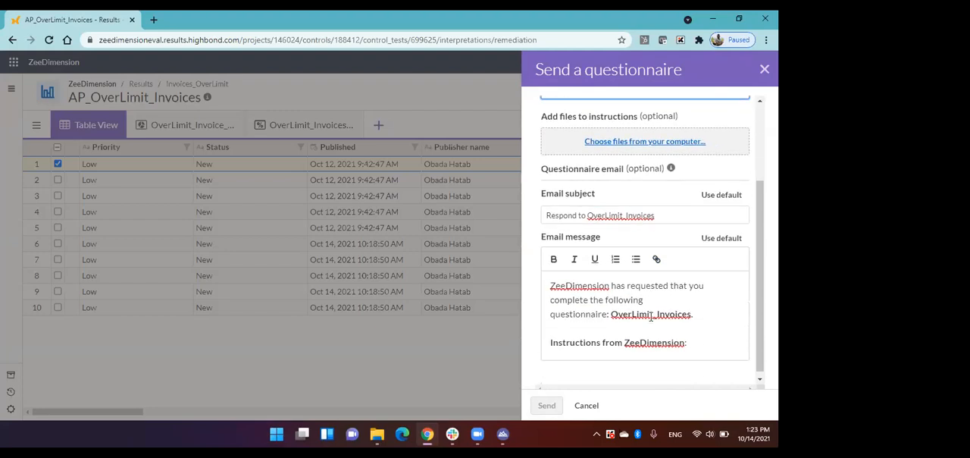
pyautogui.click(584, 405)
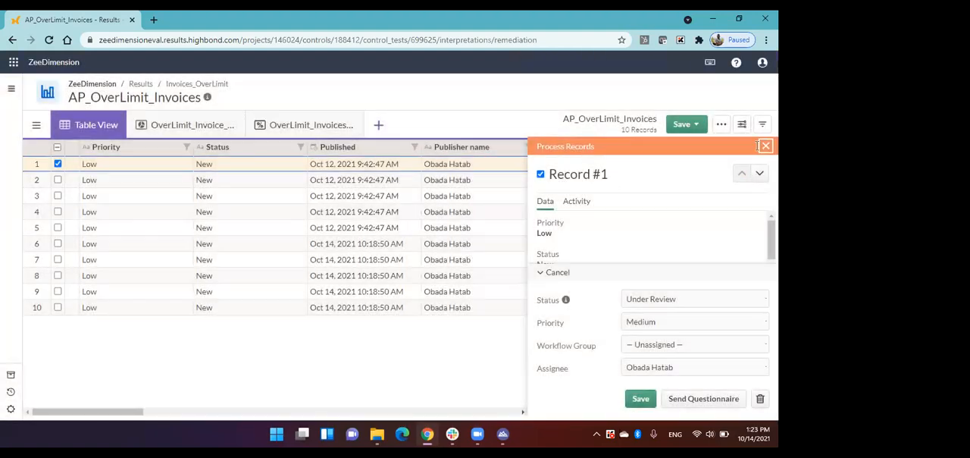
pyautogui.click(764, 145)
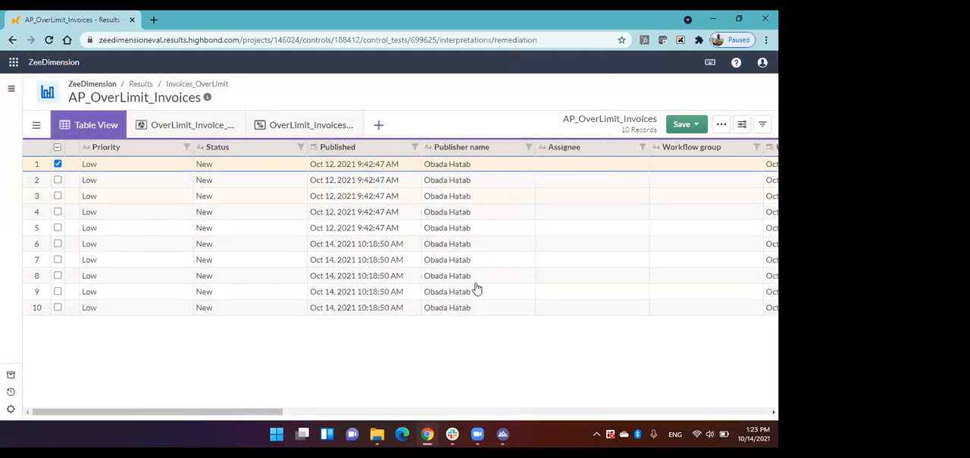
# Step: Examine the questionnaire columns, the OverLimit_Invoice_PieChart, the available visualization types and the OverLimit_Invoices_Statistics view
pyautogui.click(567, 412)
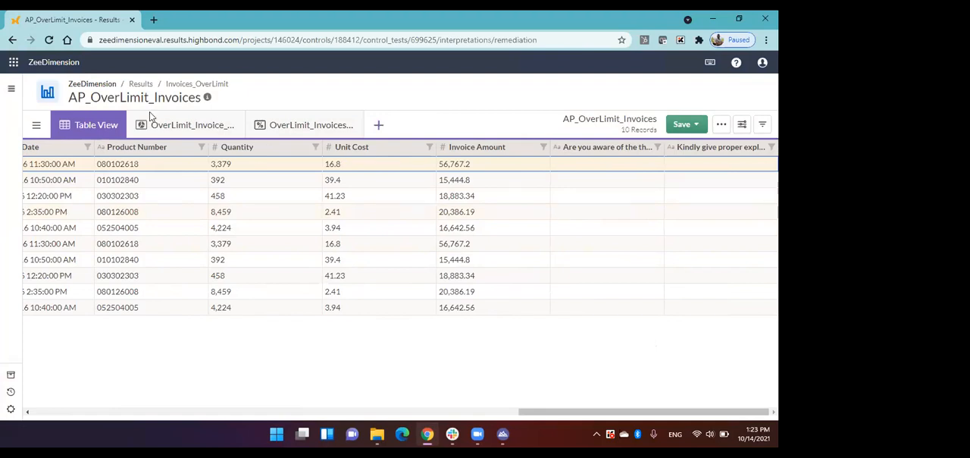
pyautogui.click(195, 125)
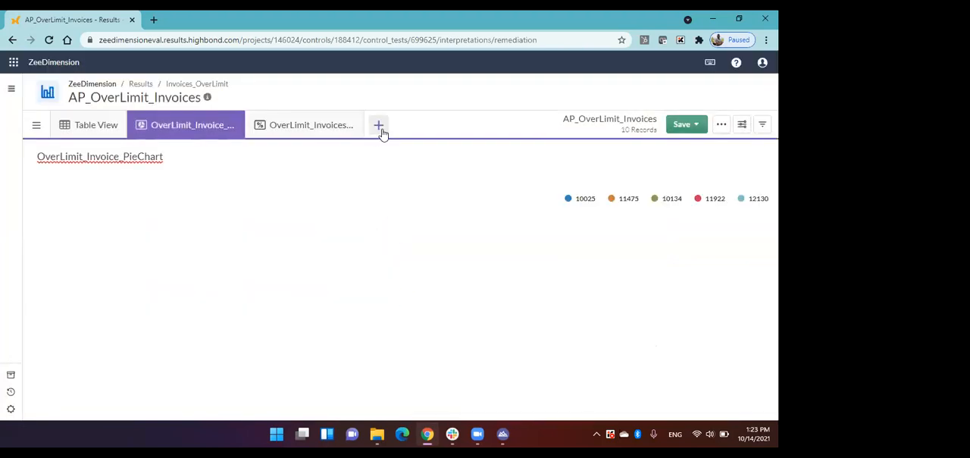
pyautogui.click(379, 125)
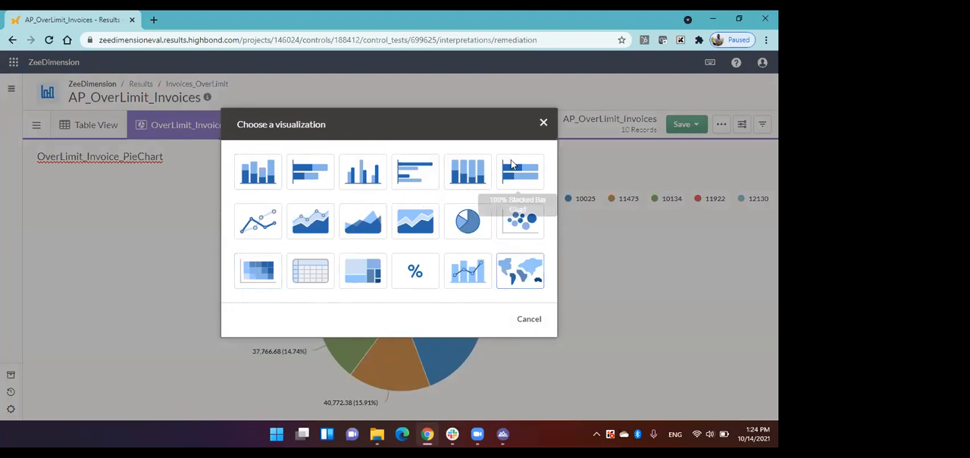
pyautogui.click(543, 123)
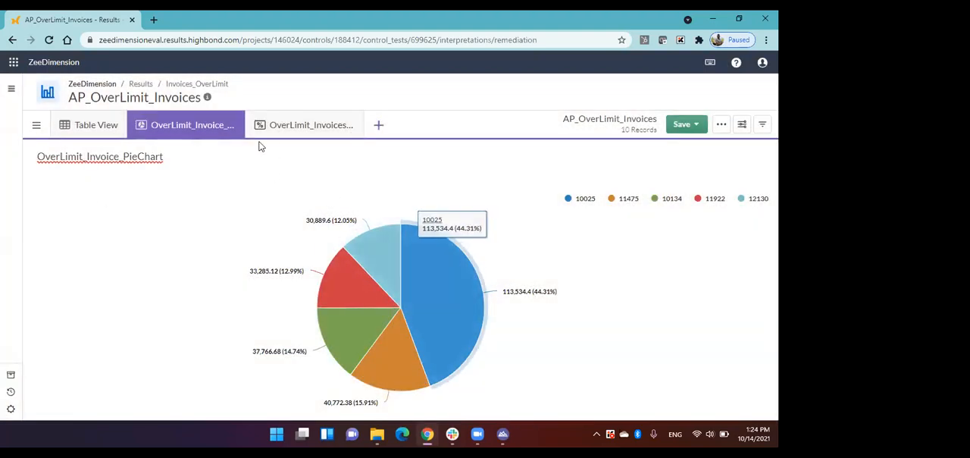
pyautogui.click(296, 124)
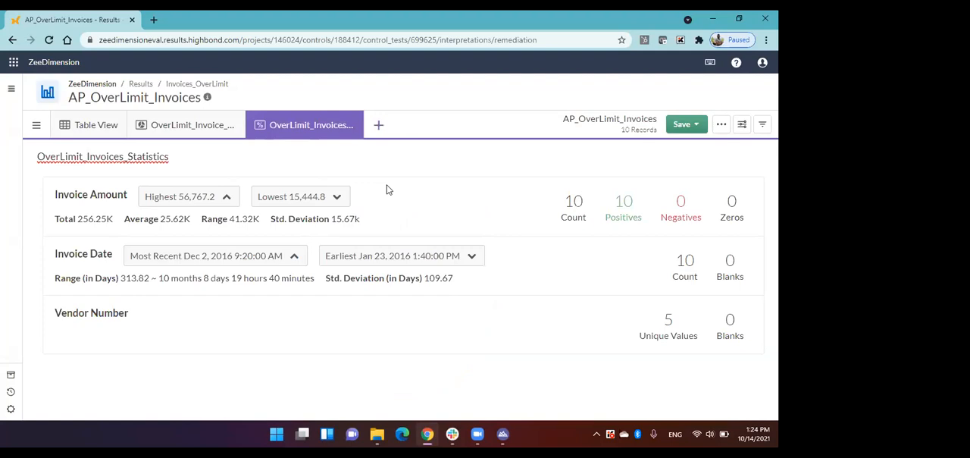
# Step: Return to the Invoices_OverLimit collection, open the AP_Invoices_Overlimit trigger of the AP_OverLimit_Invoices table and review its conditions, actions and frequency
pyautogui.click(141, 84)
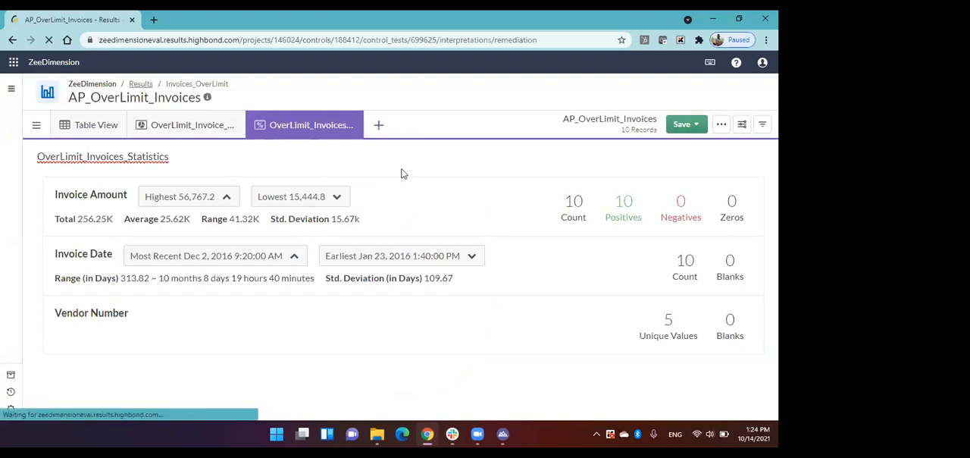
pyautogui.scroll(-5, 424, 223)
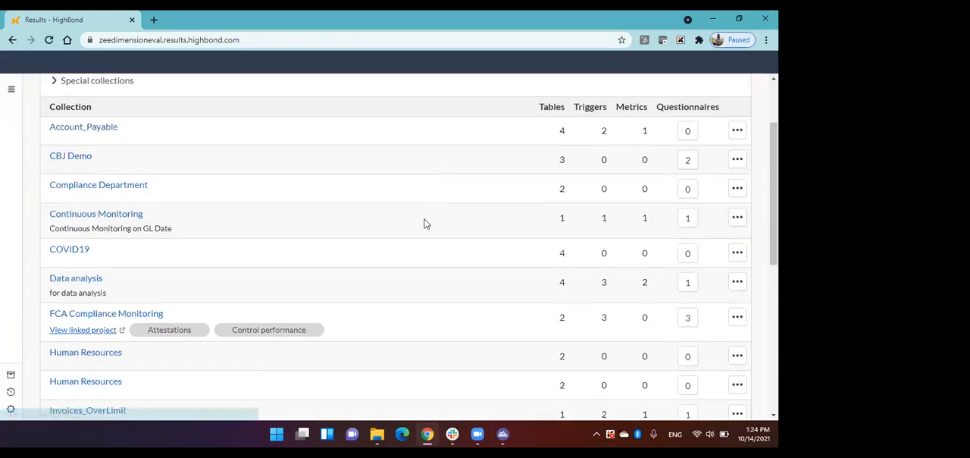
pyautogui.click(114, 224)
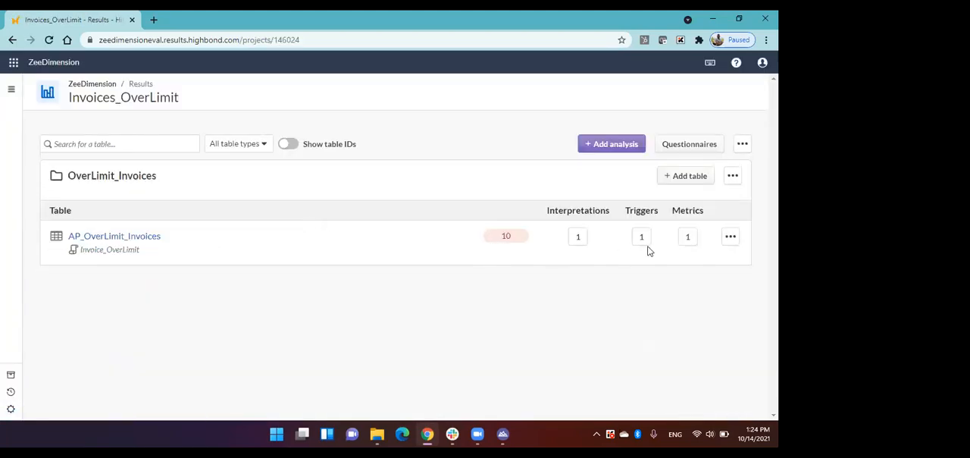
pyautogui.click(644, 239)
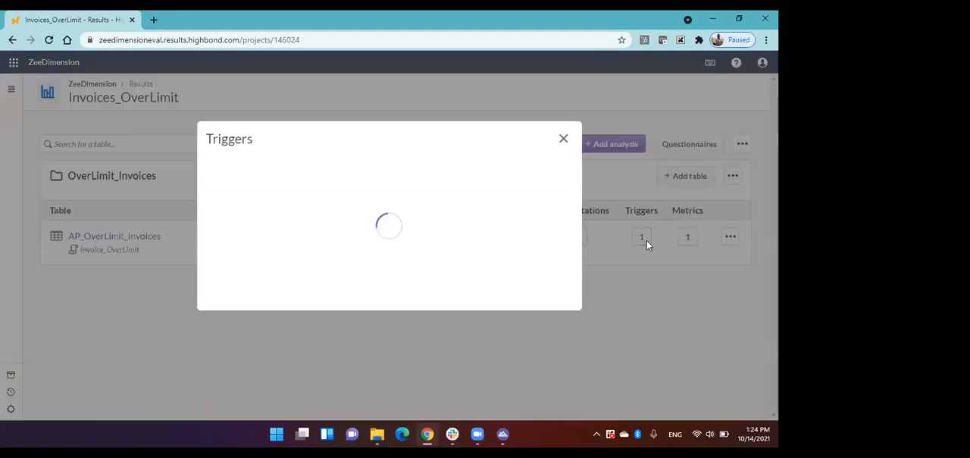
pyautogui.click(347, 210)
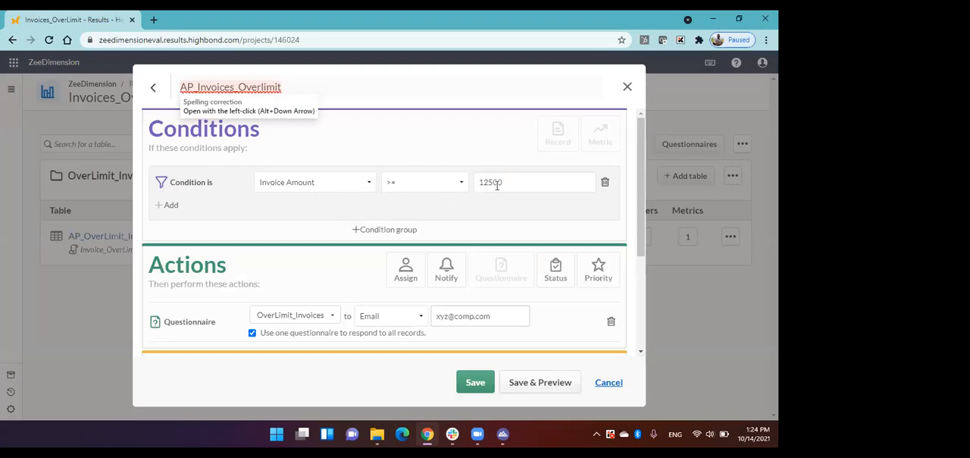
pyautogui.scroll(-1, 496, 185)
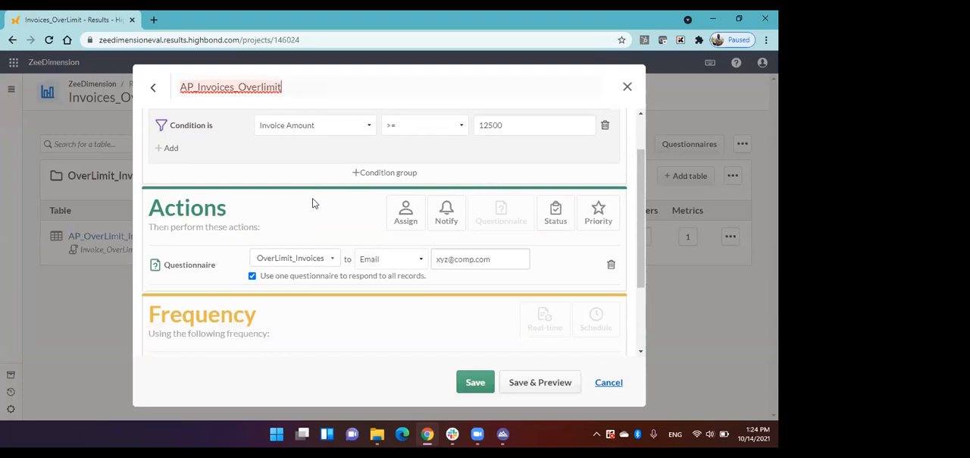
pyautogui.scroll(-1, 315, 203)
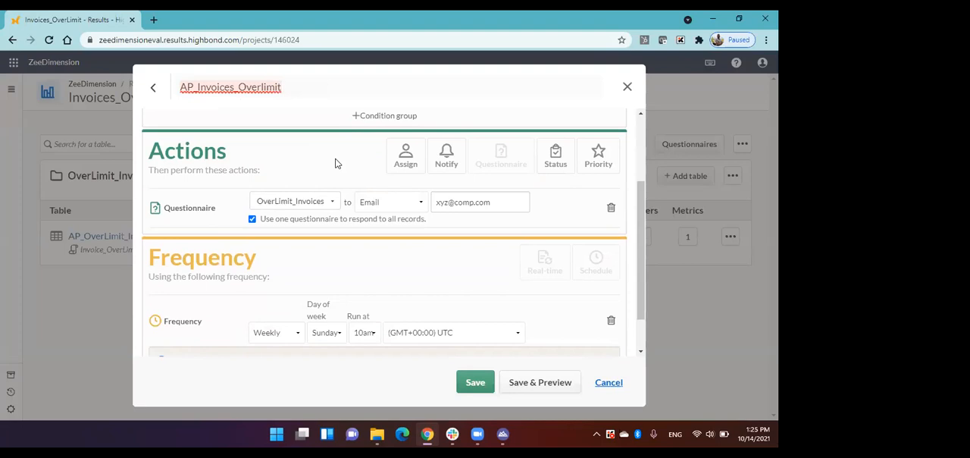
# Step: Try adding Assign and Notify actions to the trigger and remove both again
pyautogui.click(405, 156)
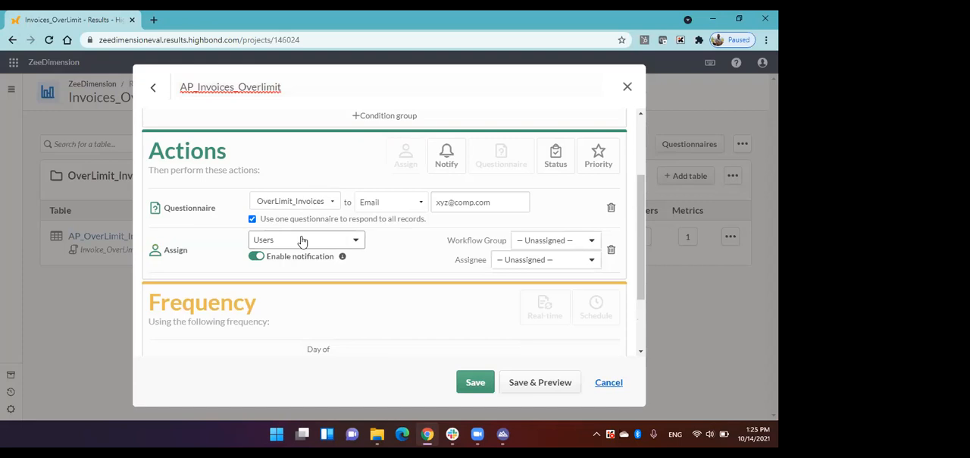
pyautogui.click(449, 155)
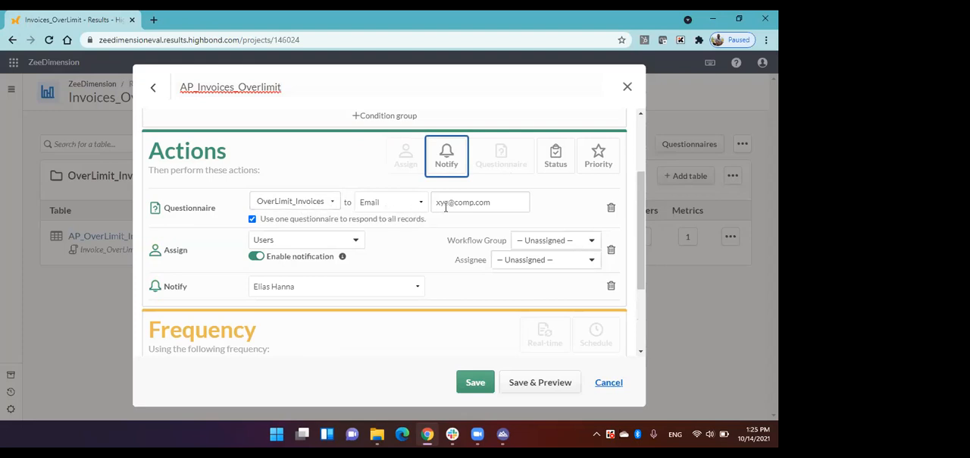
pyautogui.scroll(-1, 455, 206)
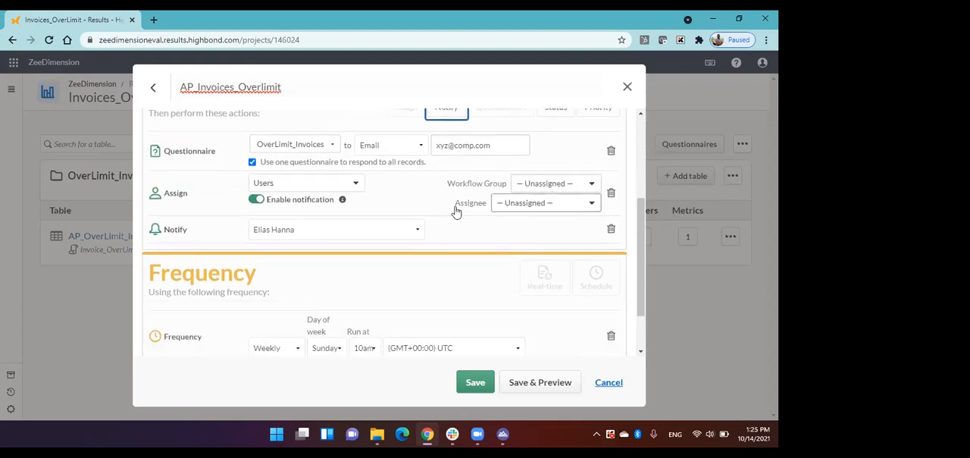
pyautogui.scroll(1, 455, 210)
pyautogui.click(611, 285)
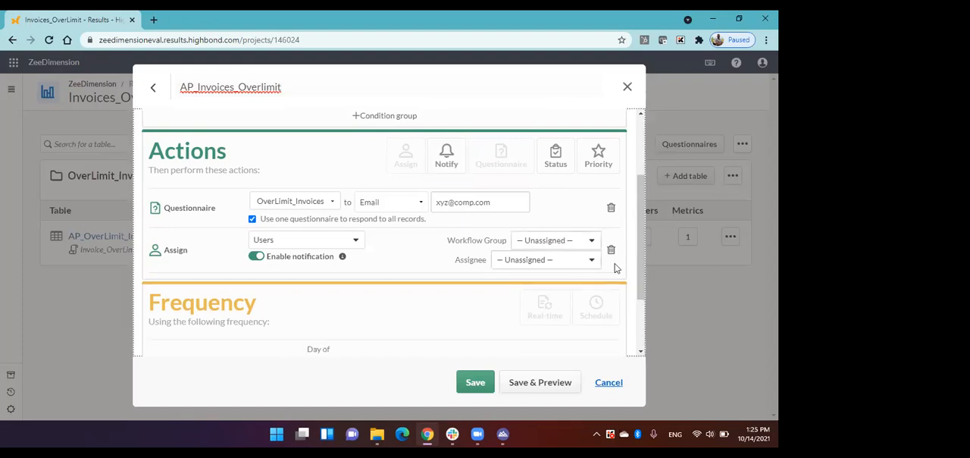
pyautogui.click(610, 250)
# Step: Delete the trigger's weekly schedule, try a real-time frequency based on records and remove that as well
pyautogui.scroll(-1, 526, 219)
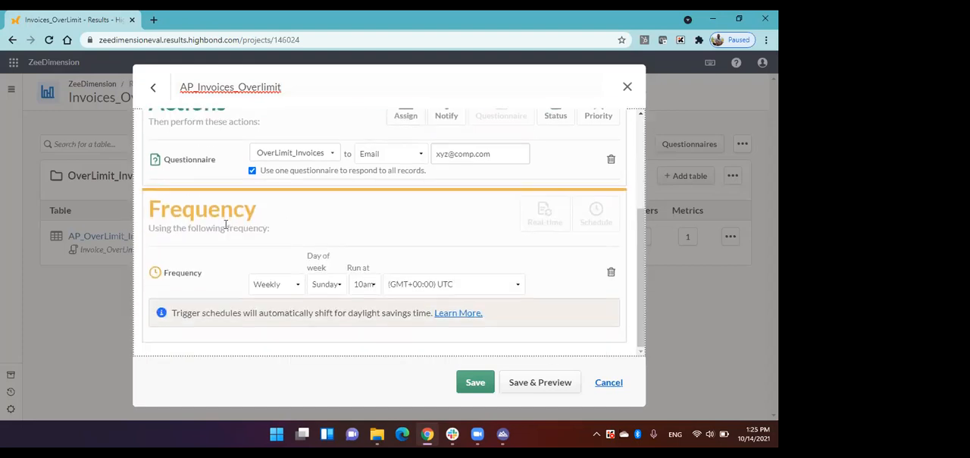
pyautogui.click(611, 271)
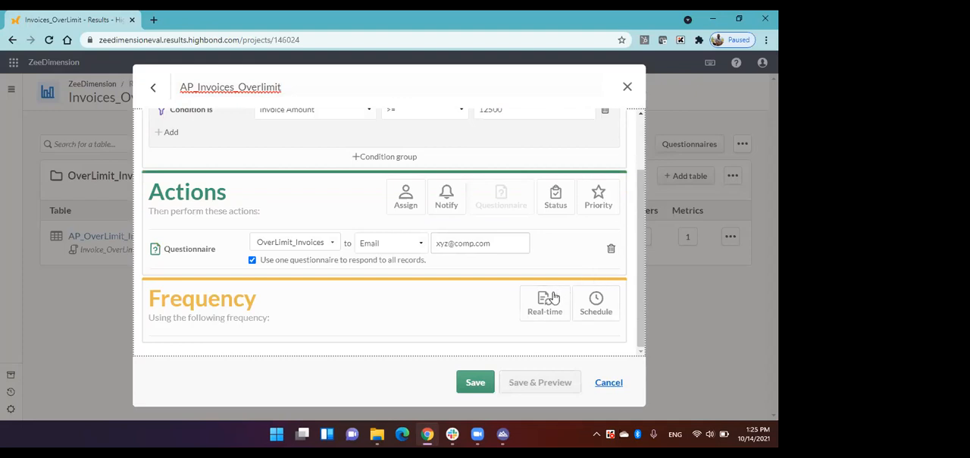
pyautogui.click(563, 304)
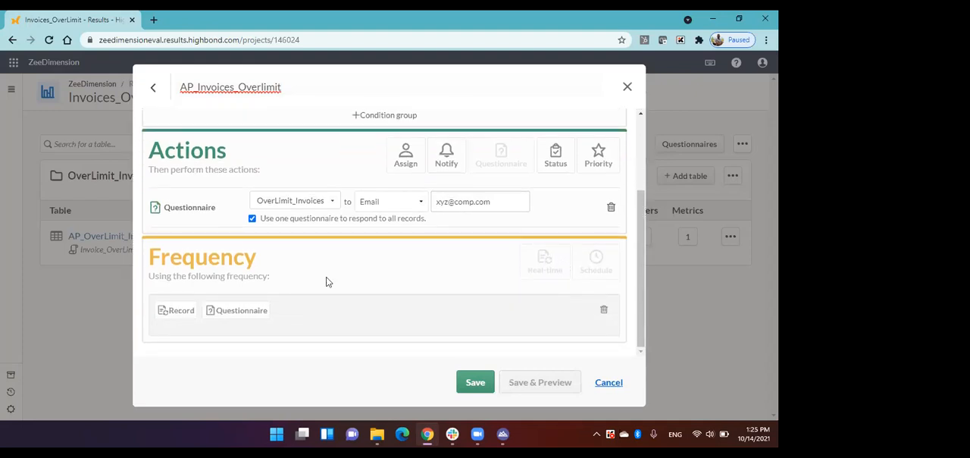
pyautogui.click(189, 310)
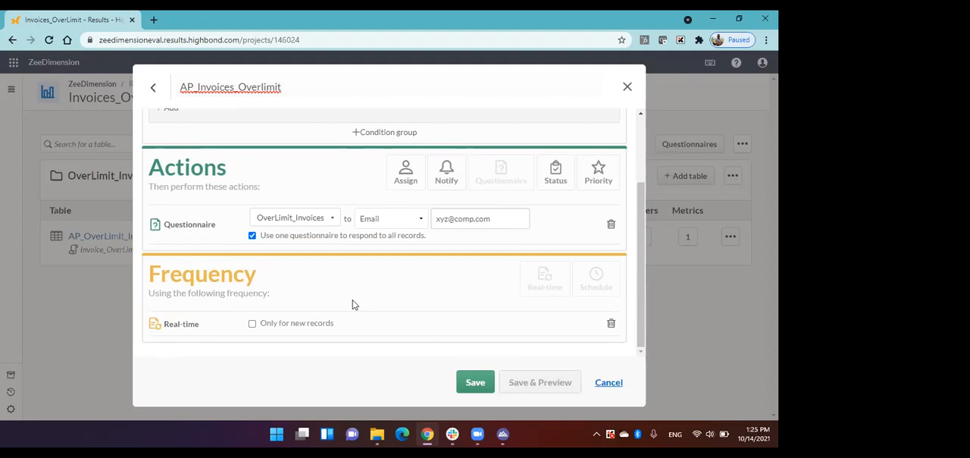
pyautogui.click(611, 324)
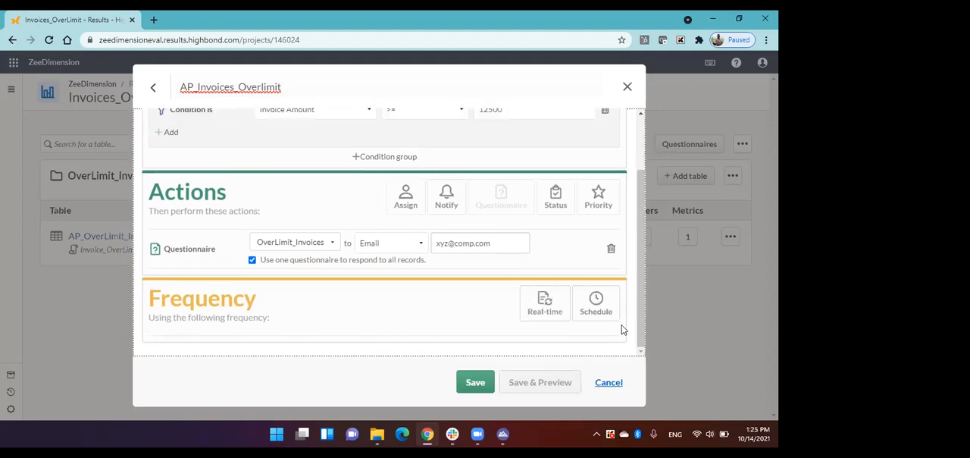
# Step: Add a weekly schedule for Sunday at 10am UTC to the AP_Invoices_Overlimit trigger, save it and close the trigger list
pyautogui.click(596, 304)
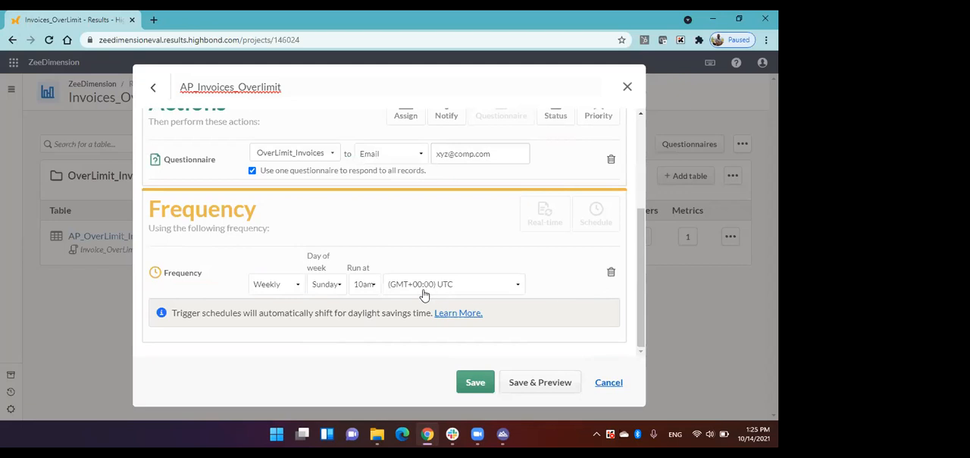
pyautogui.click(286, 289)
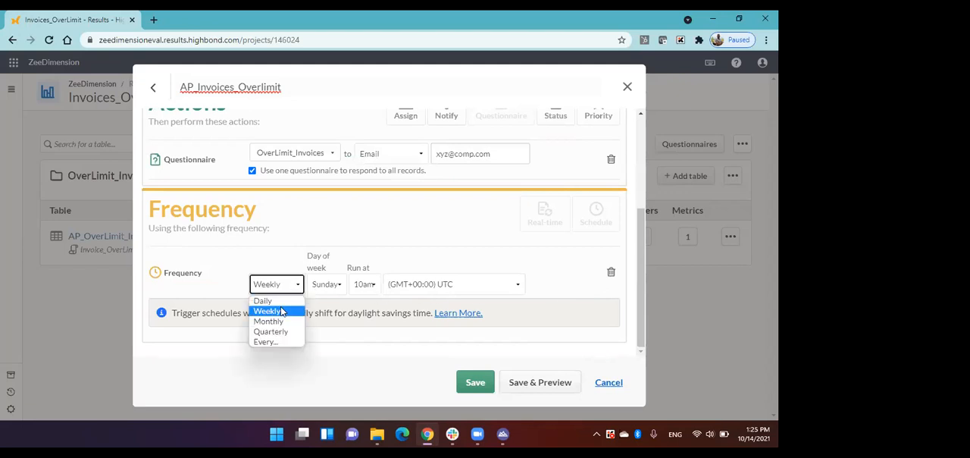
pyautogui.click(273, 312)
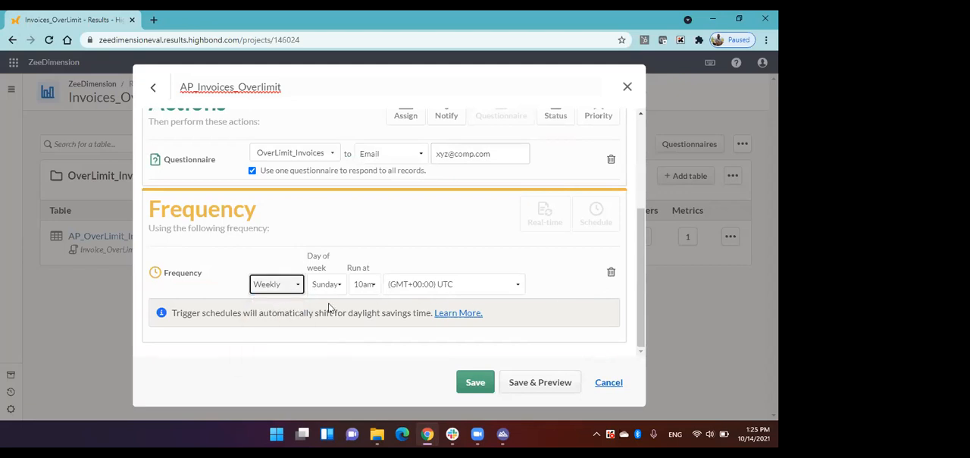
pyautogui.click(363, 284)
pyautogui.click(369, 156)
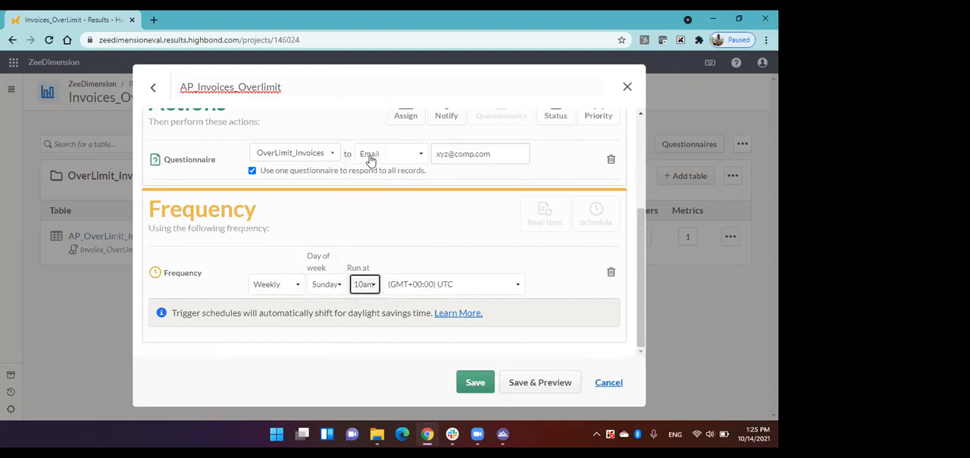
pyautogui.click(478, 382)
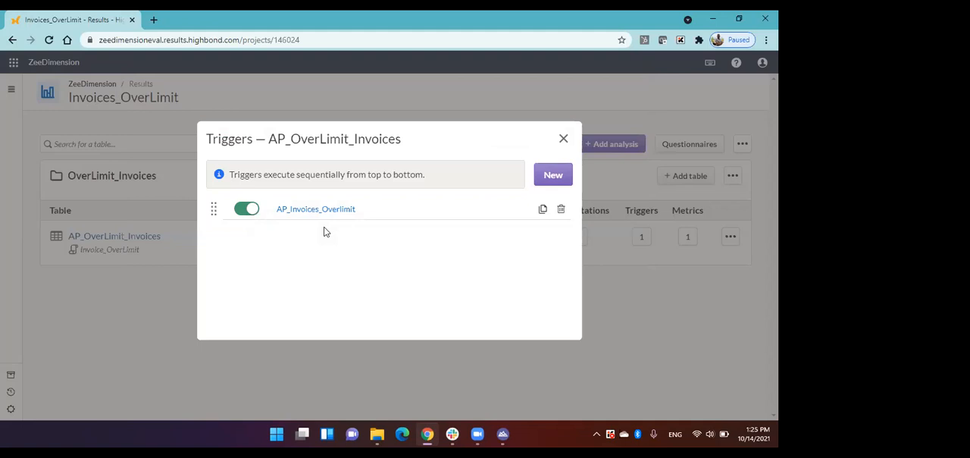
pyautogui.click(563, 138)
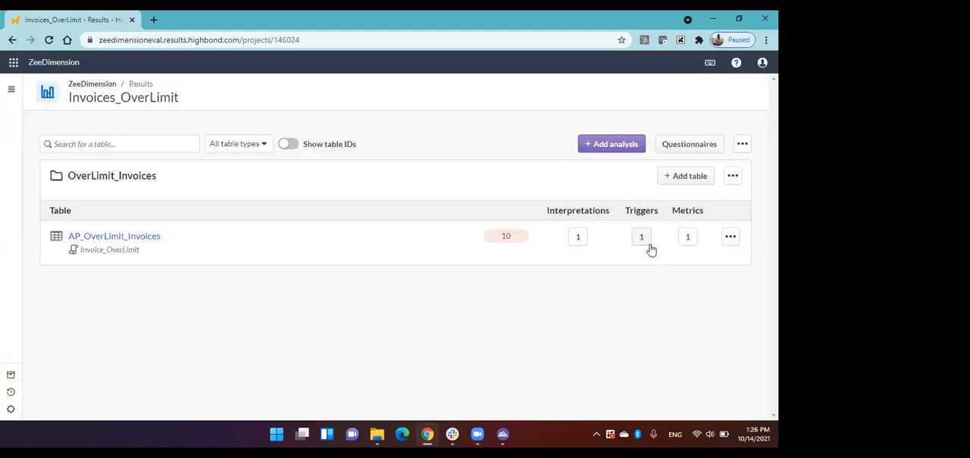
# Step: Check which metrics are defined for the AP_OverLimit_Invoices table and close the list
pyautogui.click(686, 238)
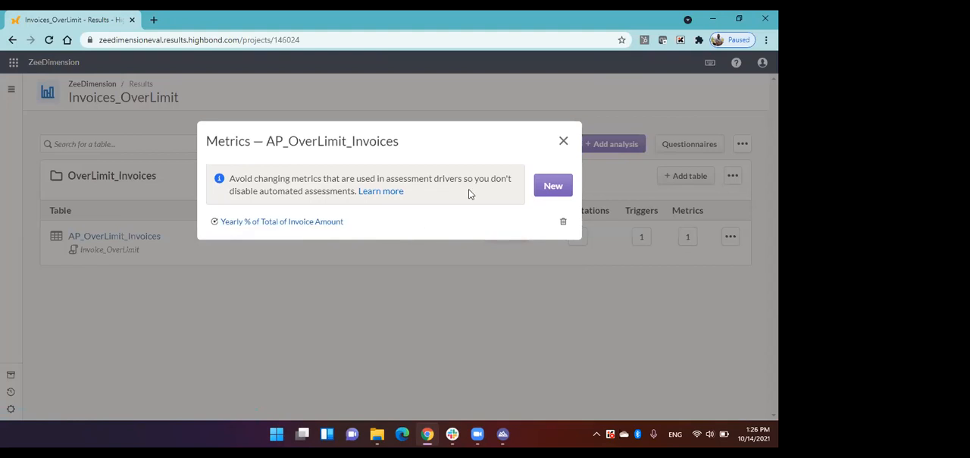
pyautogui.click(564, 144)
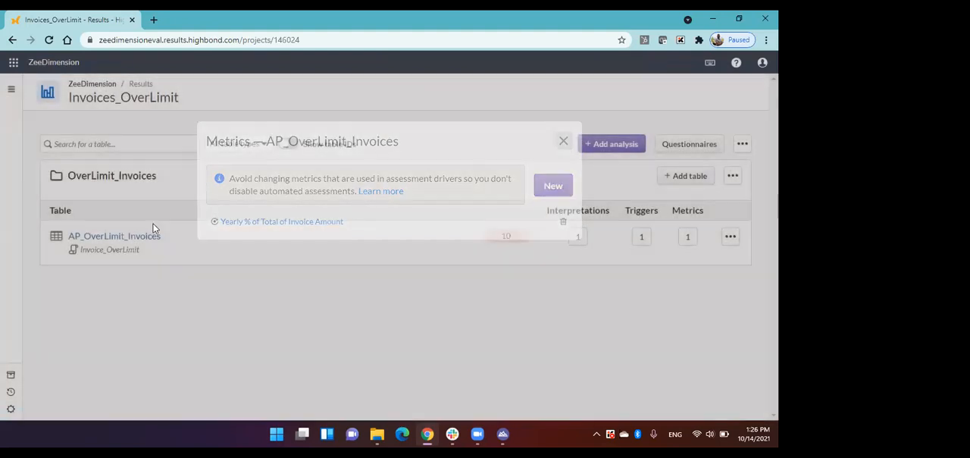
# Step: Go through the Launchpad to Storyboards and open the Invoices Over Limit storyboard
pyautogui.click(54, 62)
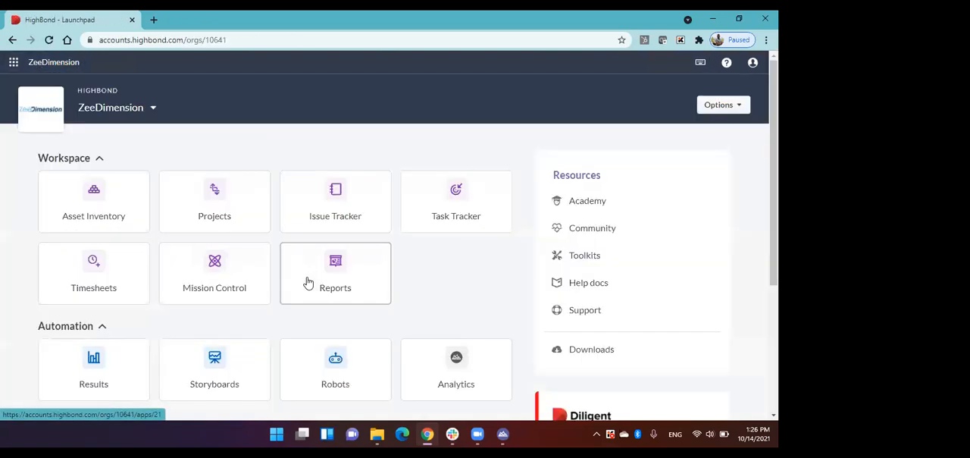
pyautogui.scroll(-1, 318, 277)
pyautogui.click(220, 295)
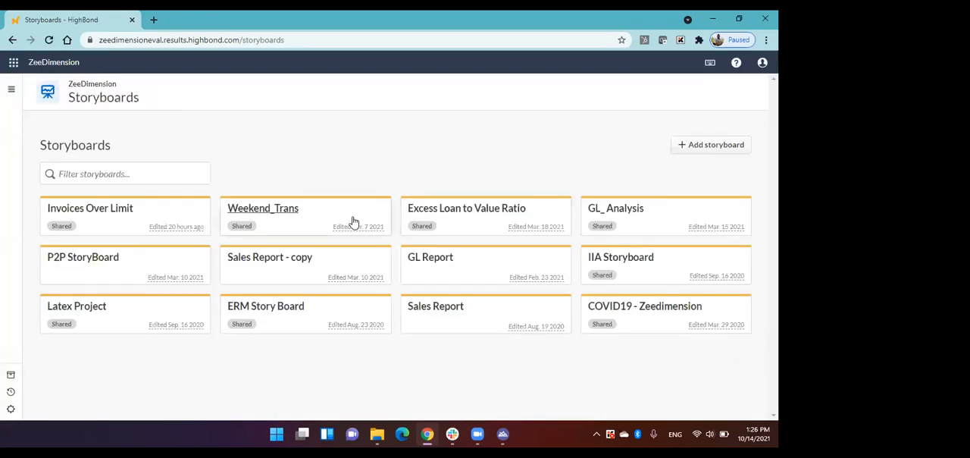
pyautogui.click(112, 207)
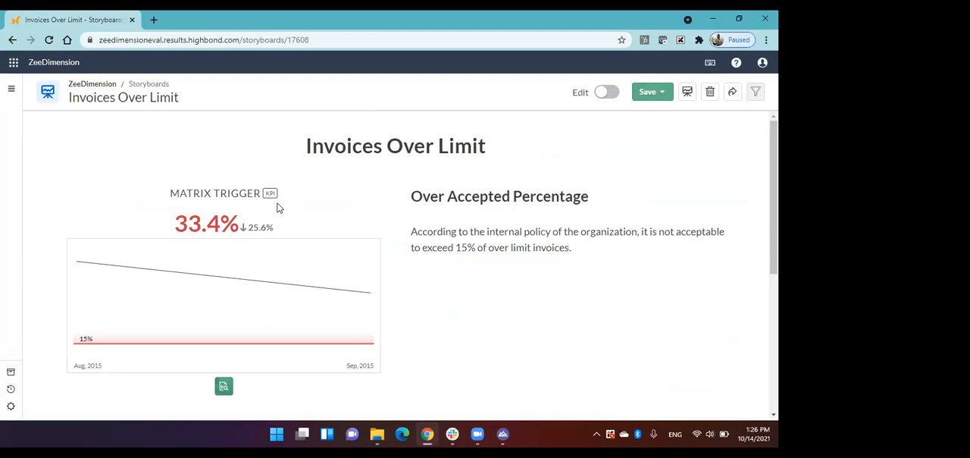
# Step: Examine the storyboard's Matrix Trigger KPI, the accepted-percentage text, the OverLimit_Invoice_PieChart and the AP_OverLimit_Invoices table
pyautogui.scroll(-1, 277, 206)
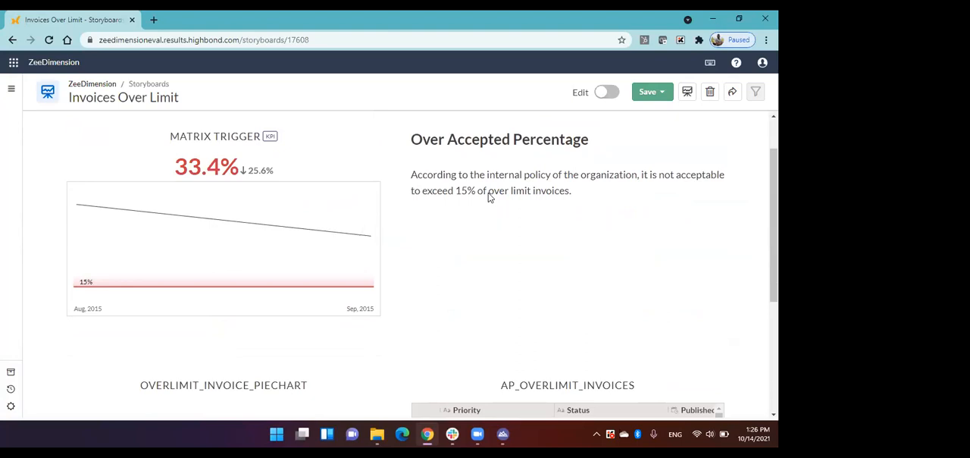
pyautogui.scroll(1, 490, 197)
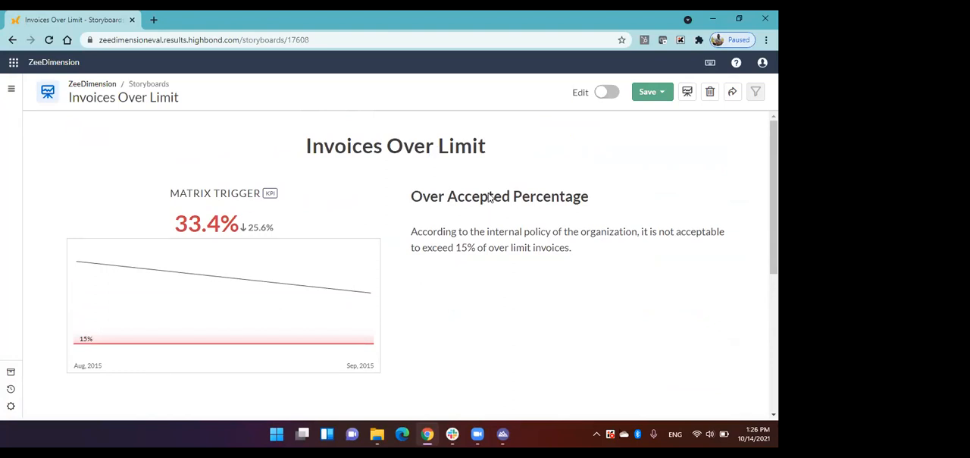
pyautogui.scroll(-1, 485, 197)
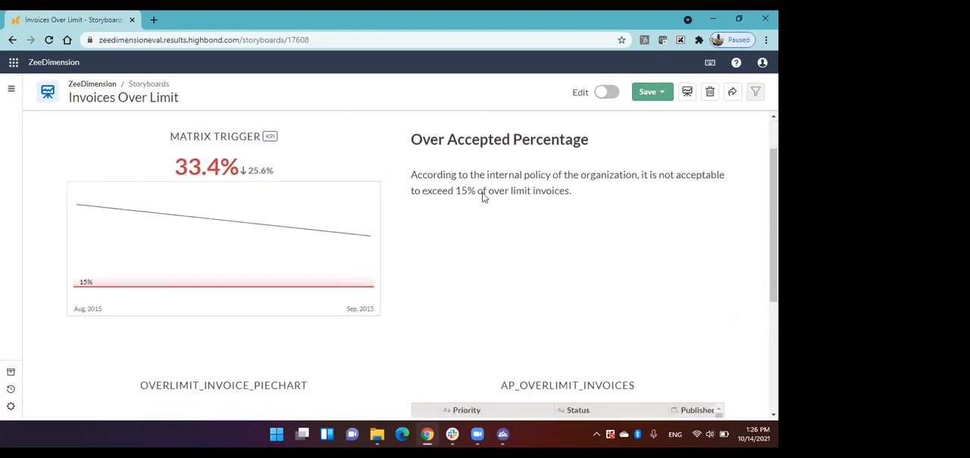
pyautogui.scroll(-3, 482, 196)
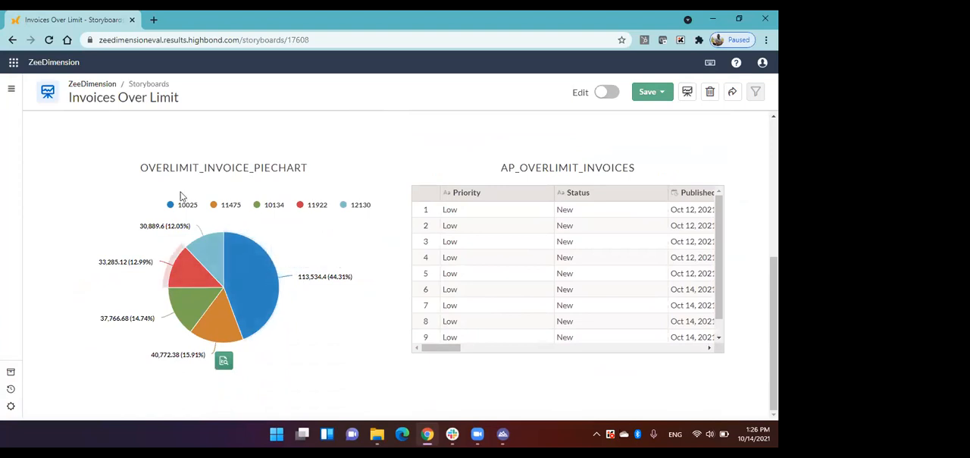
pyautogui.moveTo(243, 255)
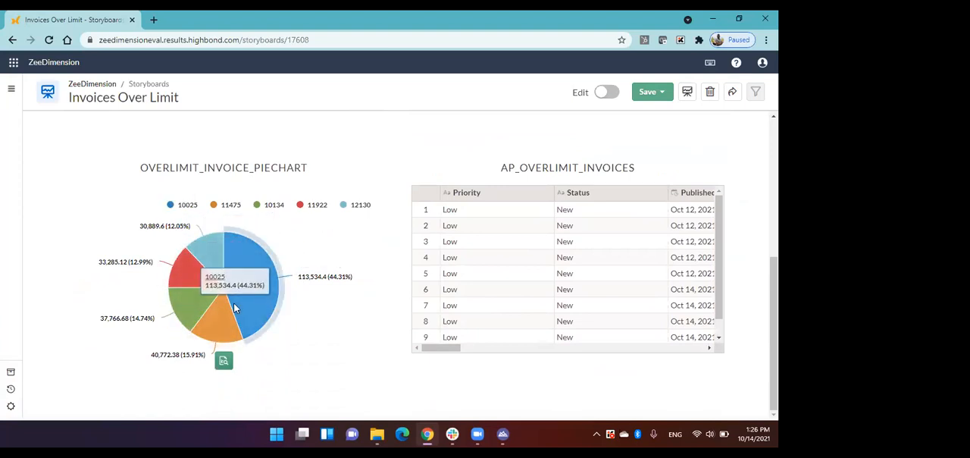
pyautogui.moveTo(443, 348); pyautogui.dragTo(422, 349)
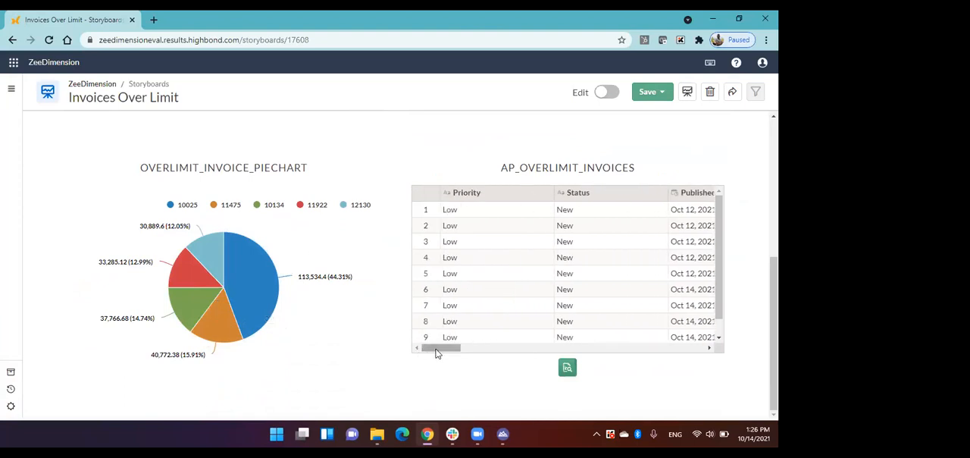
pyautogui.moveTo(436, 353); pyautogui.dragTo(416, 352)
pyautogui.scroll(4, 377, 303)
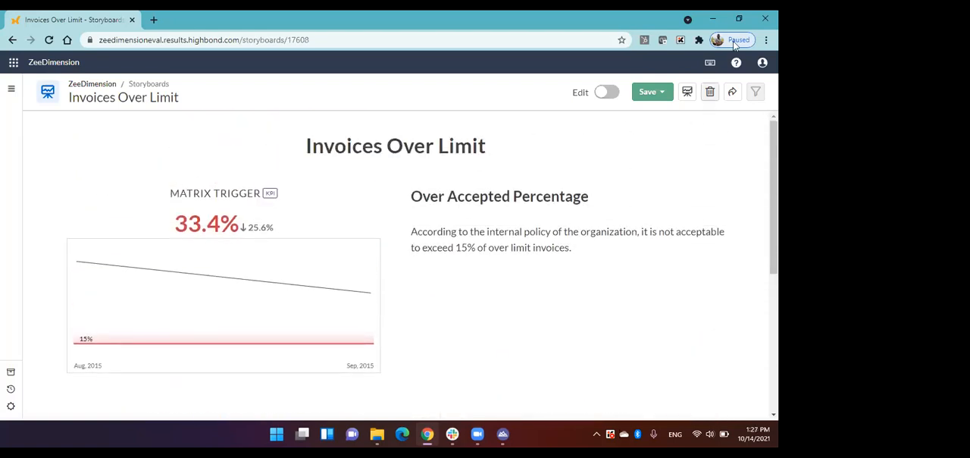
# Step: Show the Invoices Over Limit storyboard in presentation mode, go through its slides to the AP_OverLimit_Invoices table and return to the storyboard
pyautogui.click(687, 92)
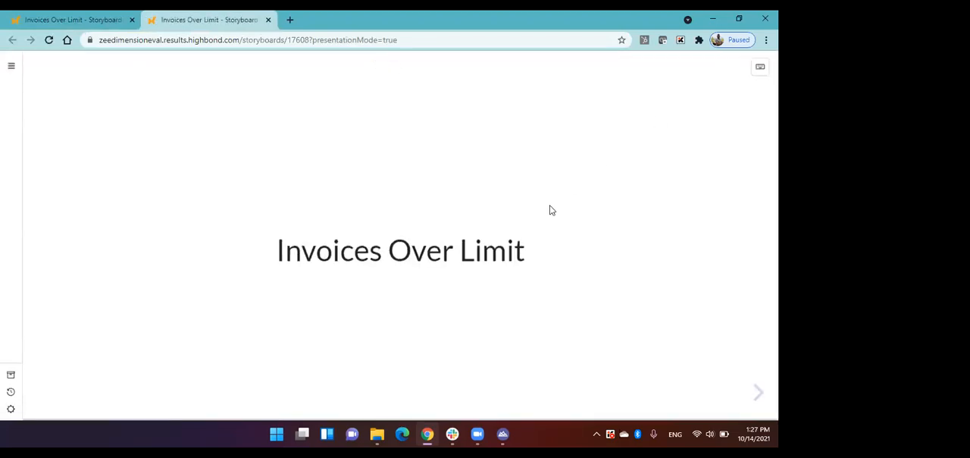
pyautogui.press('Right')
pyautogui.press('Right')
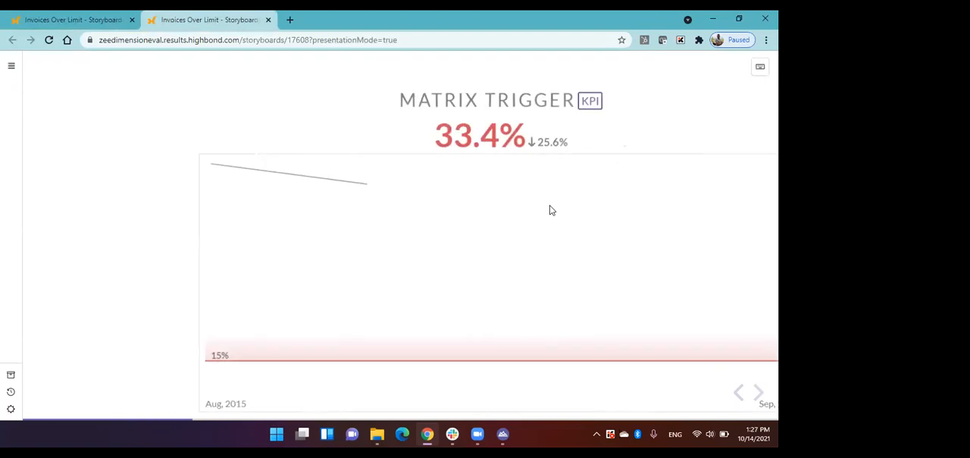
pyautogui.press('Right')
pyautogui.press('Right')
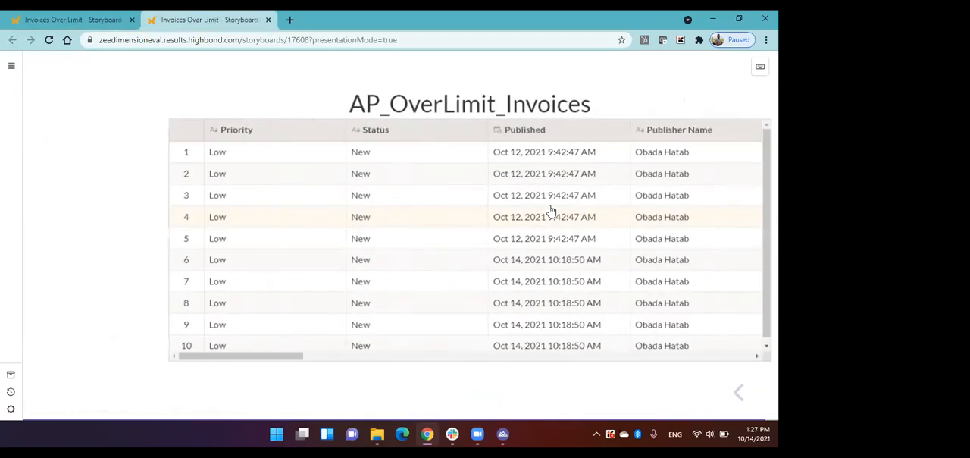
pyautogui.click(98, 22)
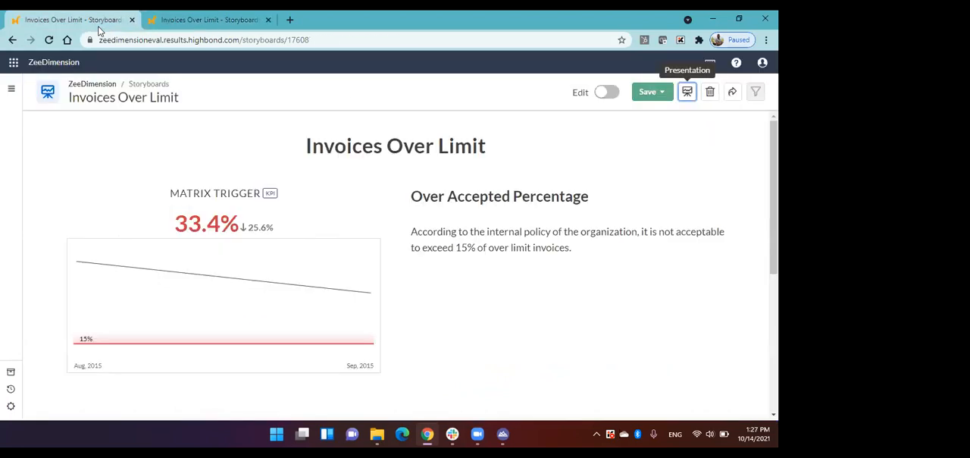
# Step: Review the storyboard's link sharing and PDF export options and close the sharing settings
pyautogui.click(731, 94)
pyautogui.click(489, 108)
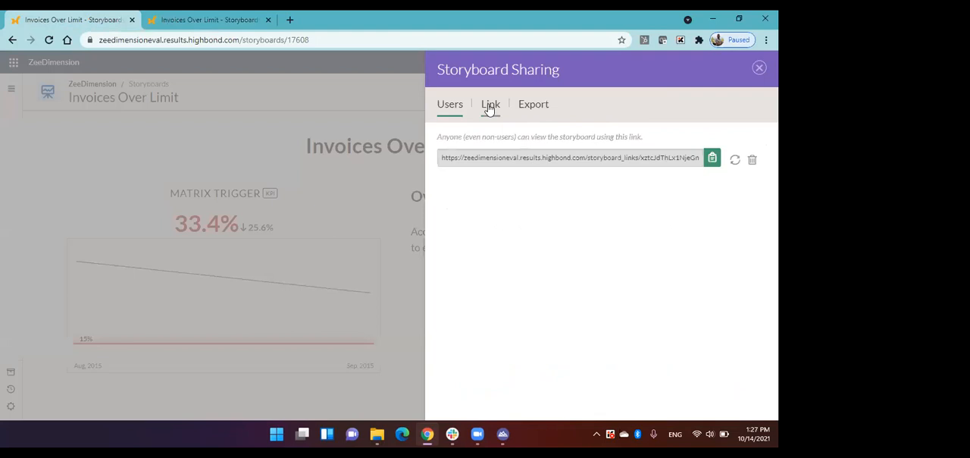
pyautogui.click(538, 112)
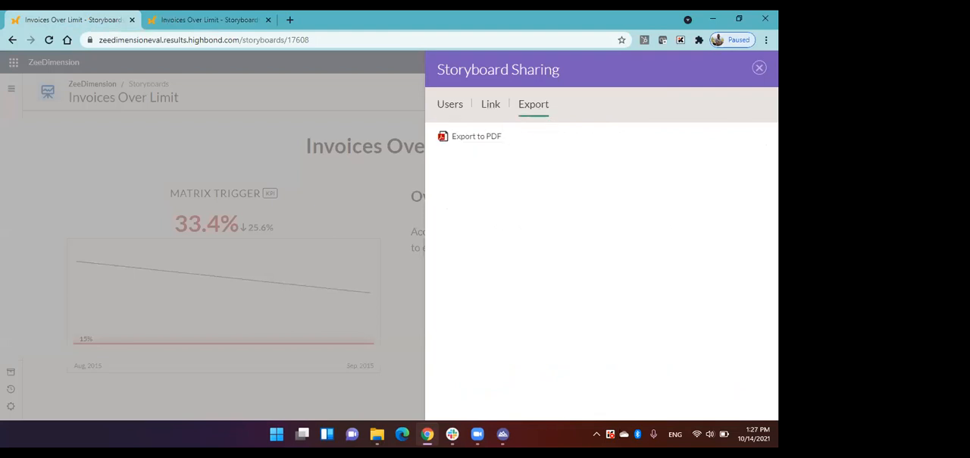
pyautogui.click(759, 68)
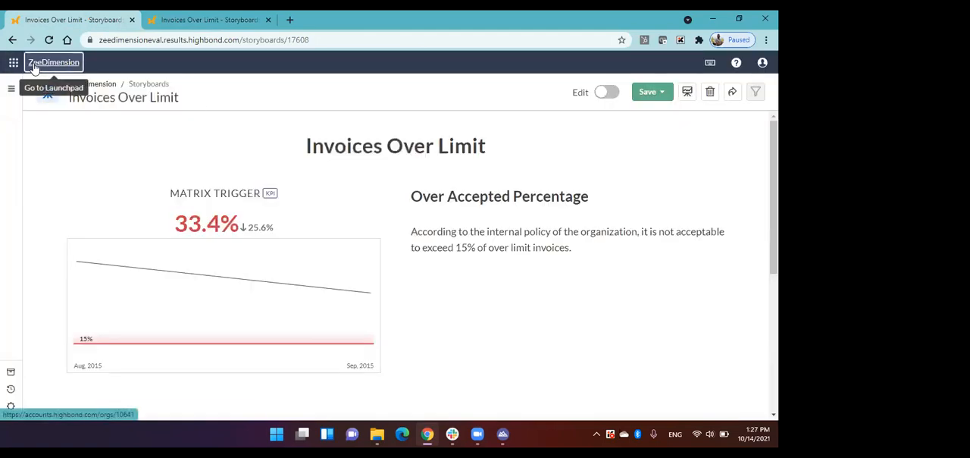
# Step: Return to the Launchpad and look over the Workspace, Automation and Setup modules
pyautogui.click(46, 63)
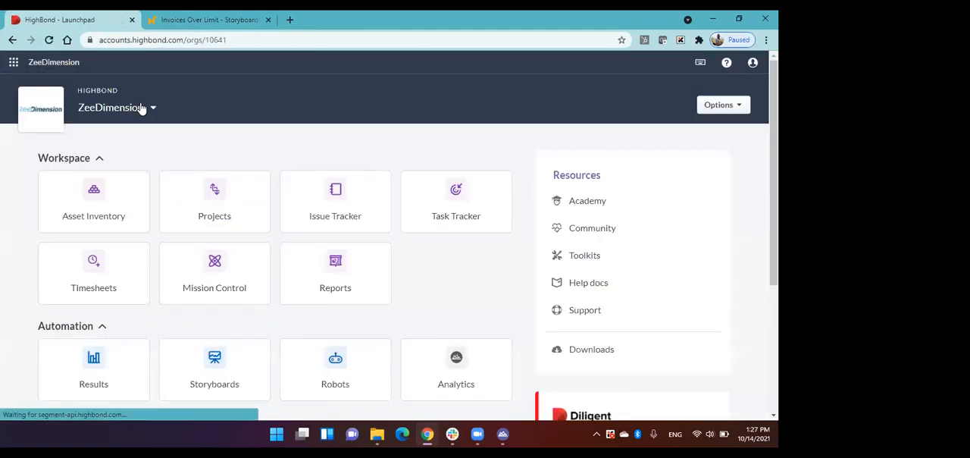
pyautogui.scroll(-1, 167, 123)
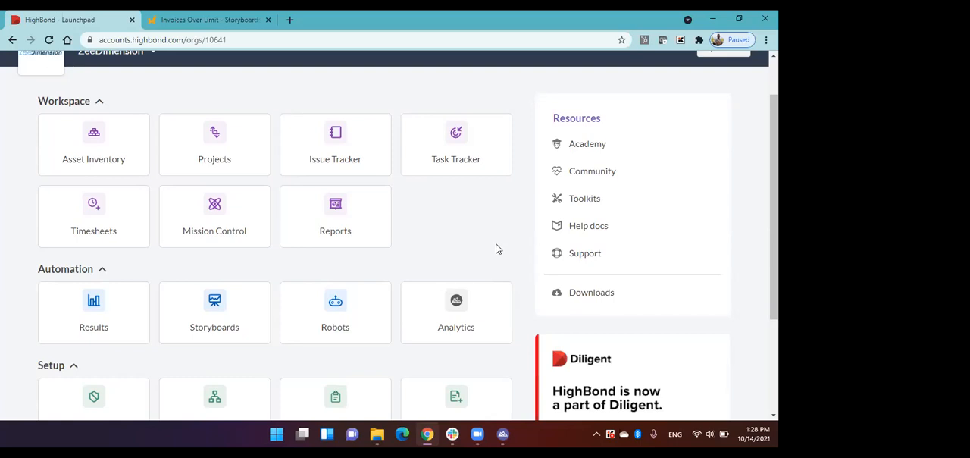
pyautogui.scroll(-1, 509, 235)
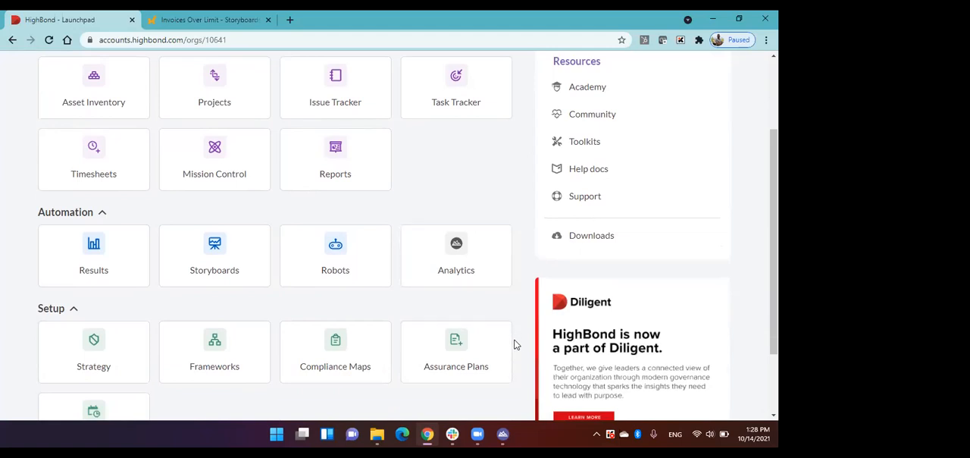
# Step: Switch to the ACL Analytics project and open the Ap_Trans table from Accounts_Payable
pyautogui.click(508, 432)
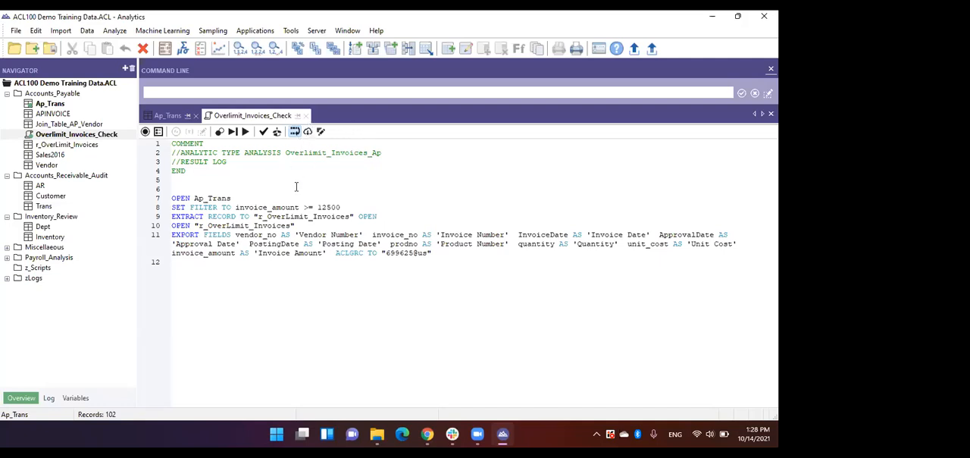
pyautogui.doubleClick(64, 106)
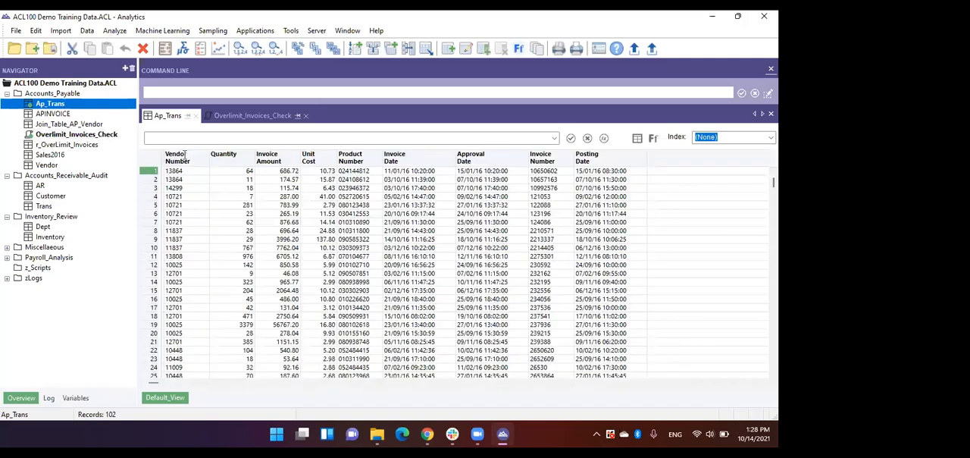